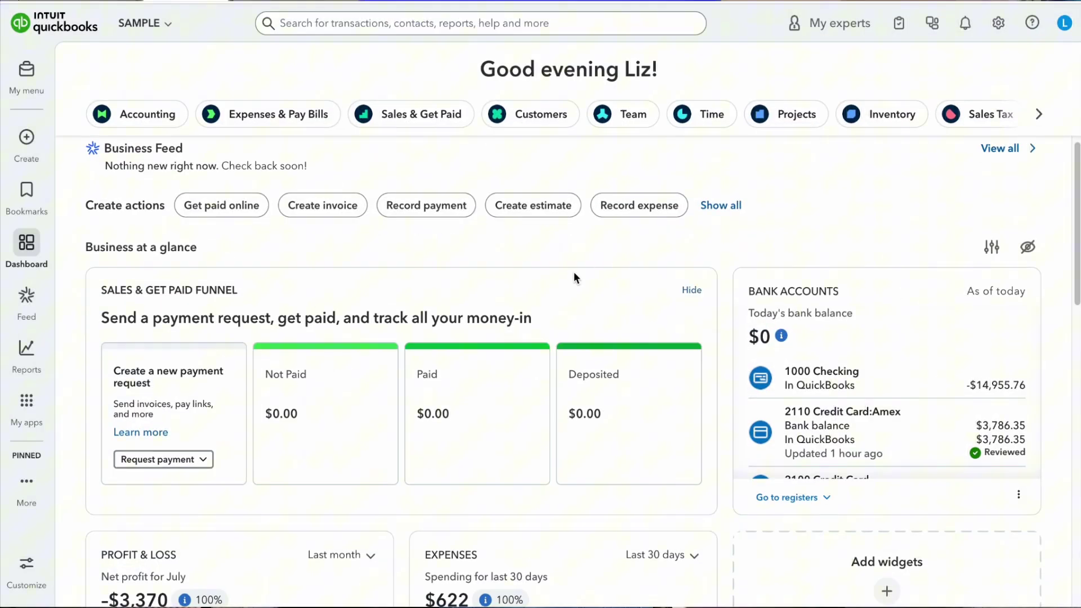
Step: Open the Business Feed and reach the pending bank transactions for 2110 Credit Card:Amex
{"action": "scroll", "coordinate": [574, 271], "scroll_direction": "down", "scroll_amount": 3}
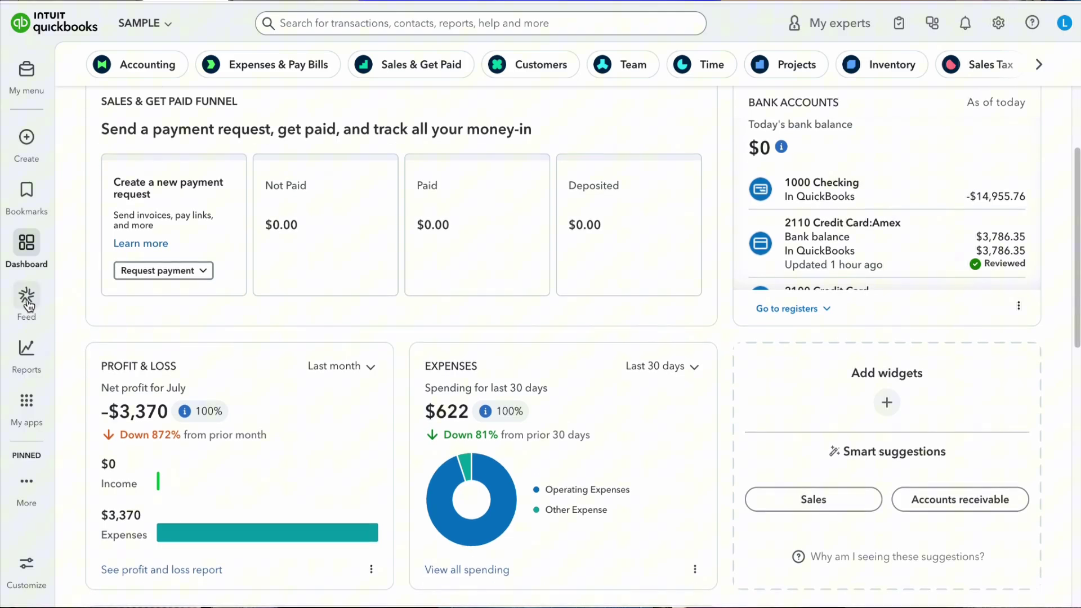
{"action": "left_click", "coordinate": [29, 306]}
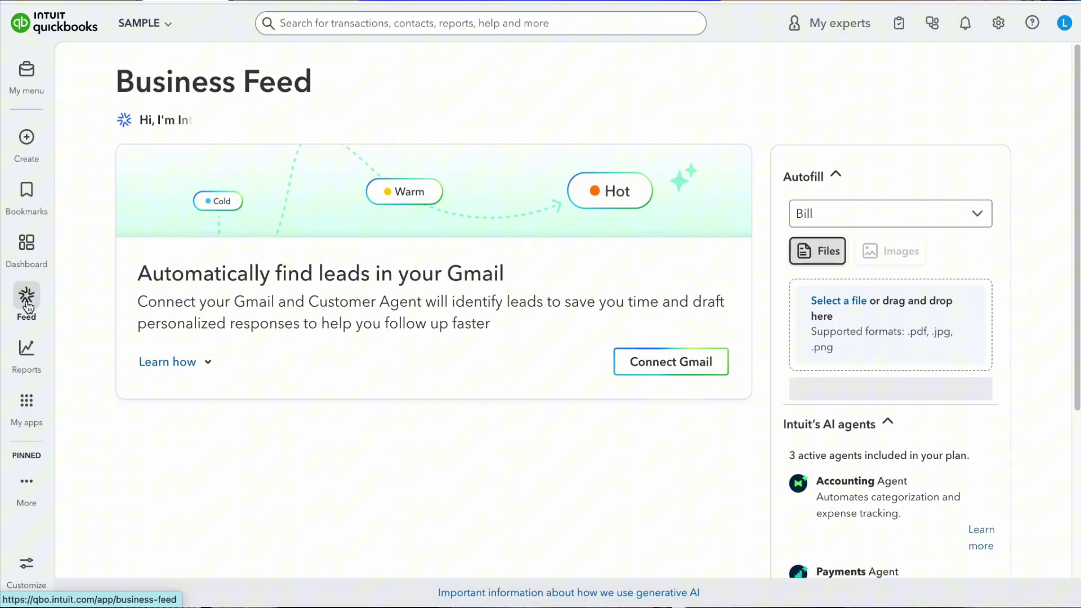
{"action": "mouse_move", "coordinate": [31, 386]}
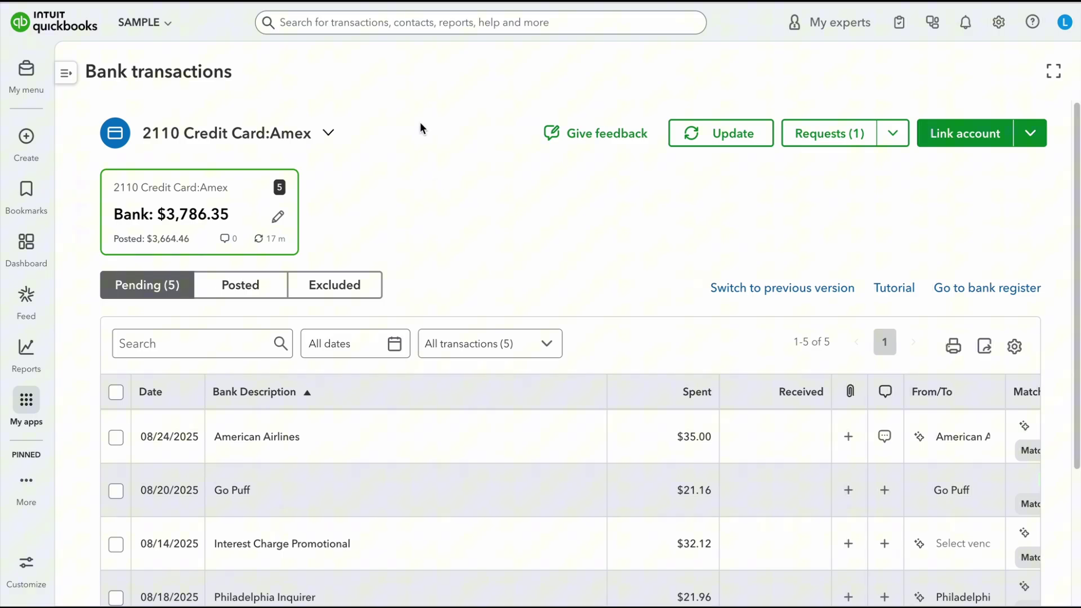
{"action": "left_click", "coordinate": [25, 75]}
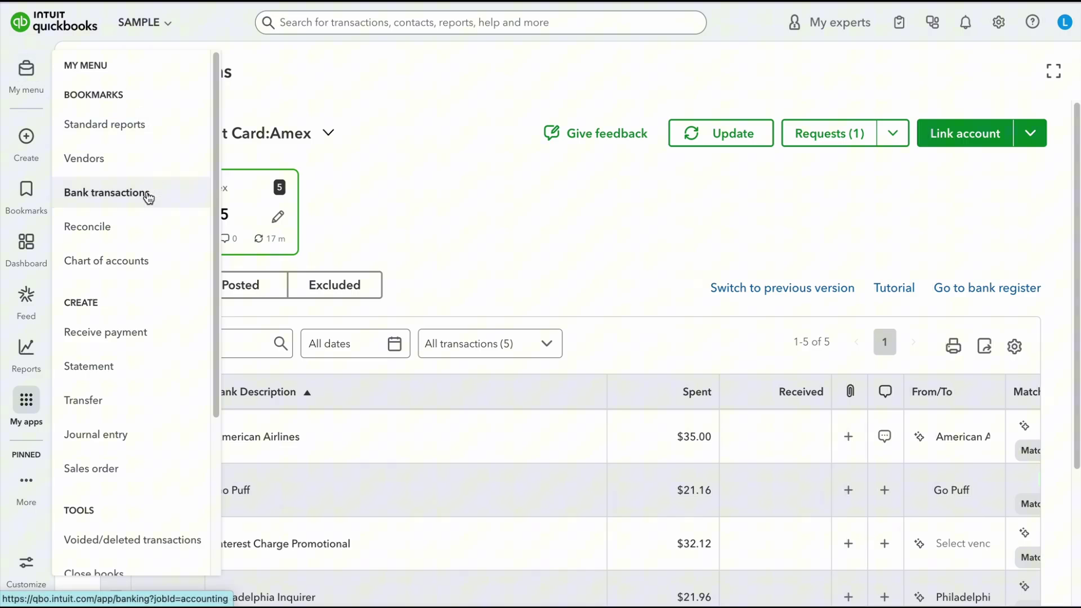
{"action": "left_click", "coordinate": [148, 197]}
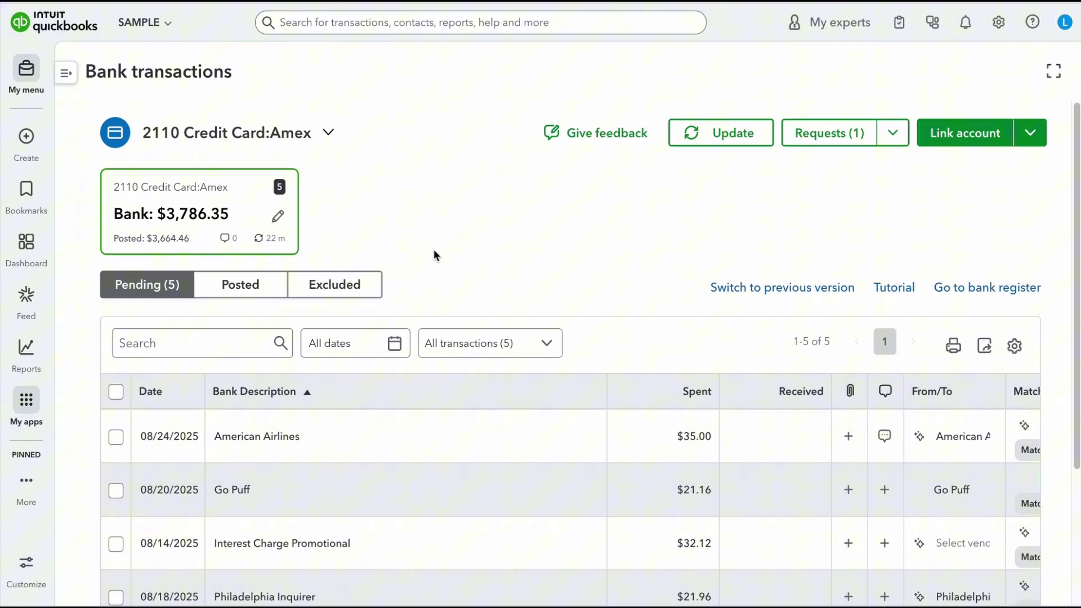
Step: Scroll the feed table right and search for other matches to the $35.00 American Airlines charge
{"action": "scroll", "coordinate": [439, 259], "scroll_direction": "down", "scroll_amount": 1}
{"action": "scroll", "coordinate": [442, 327], "scroll_direction": "down", "scroll_amount": 2}
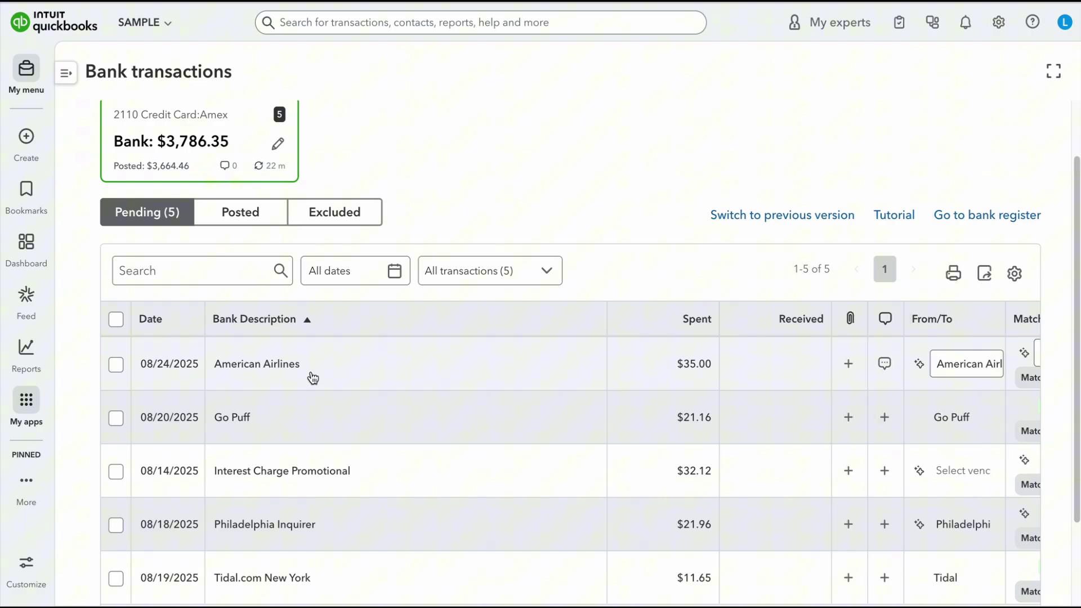
{"action": "scroll", "coordinate": [313, 378], "scroll_direction": "down", "scroll_amount": 2}
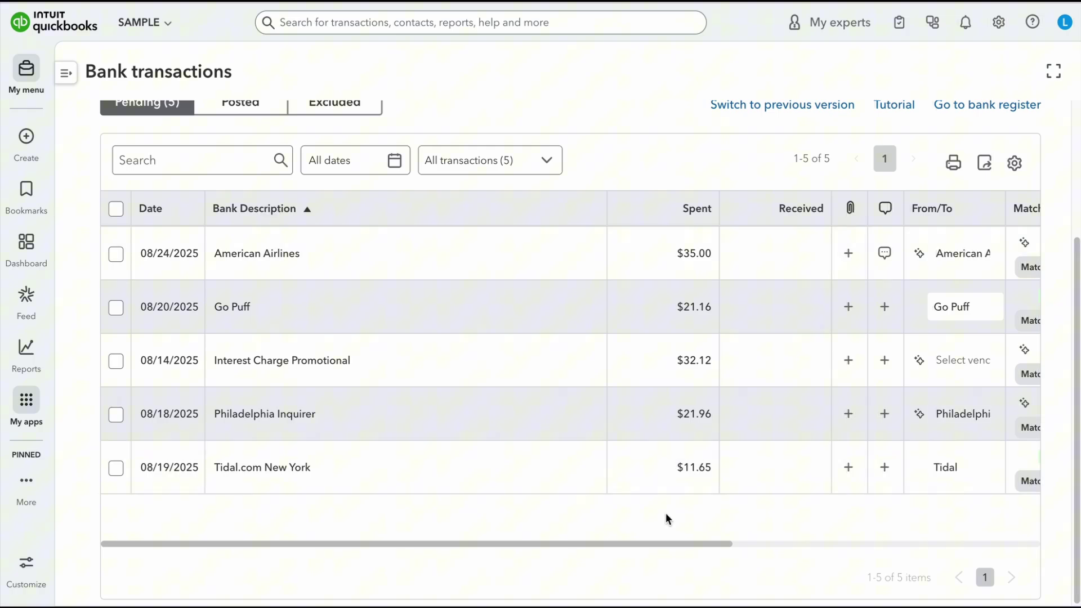
{"action": "left_click_drag", "start_coordinate": [663, 543], "coordinate": [785, 544]}
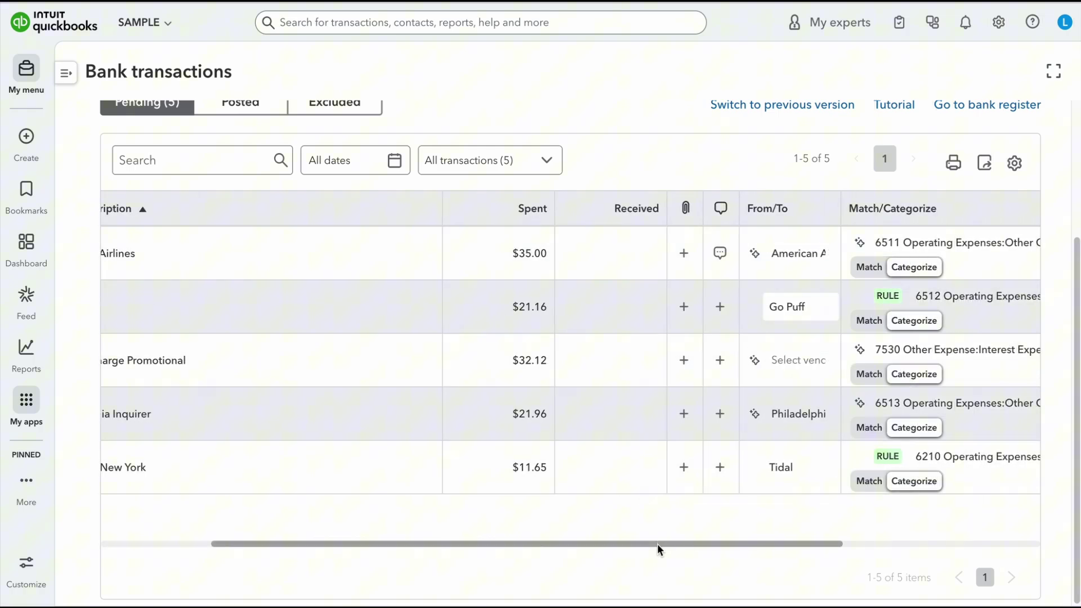
{"action": "left_click_drag", "start_coordinate": [664, 543], "coordinate": [724, 544]}
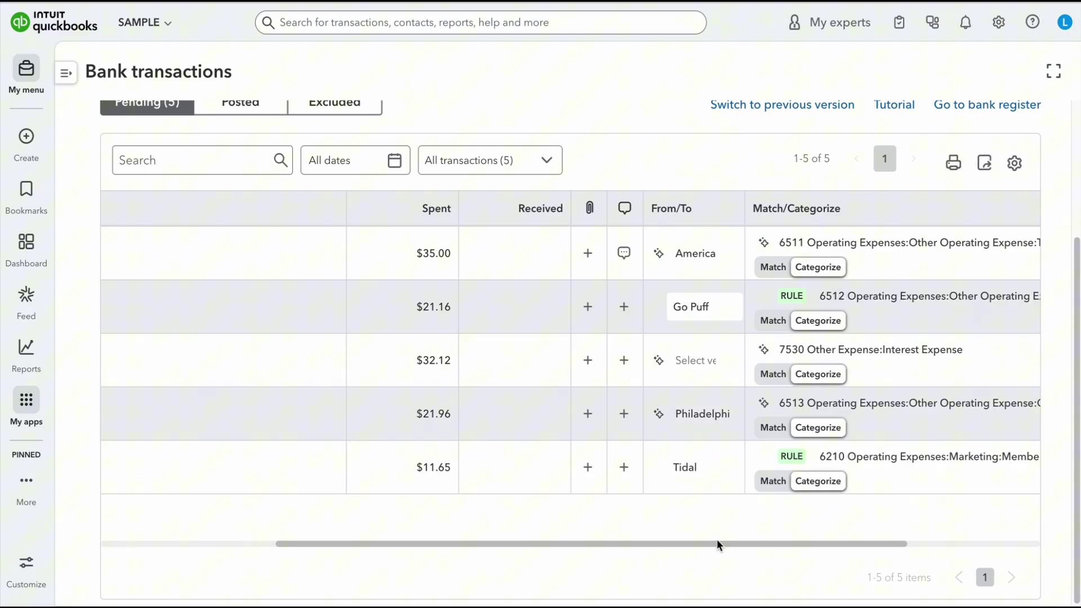
{"action": "left_click_drag", "start_coordinate": [718, 544], "coordinate": [873, 542]}
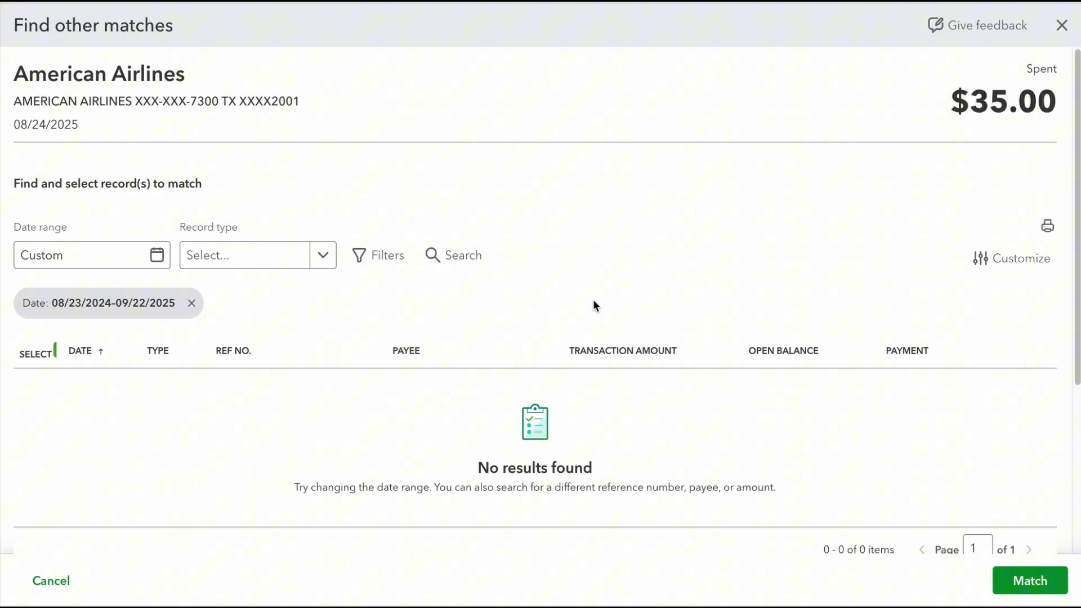
Step: Dismiss the match search and categorize the American Airlines charge as 6511 Travel Expense
{"action": "left_click", "coordinate": [1062, 24]}
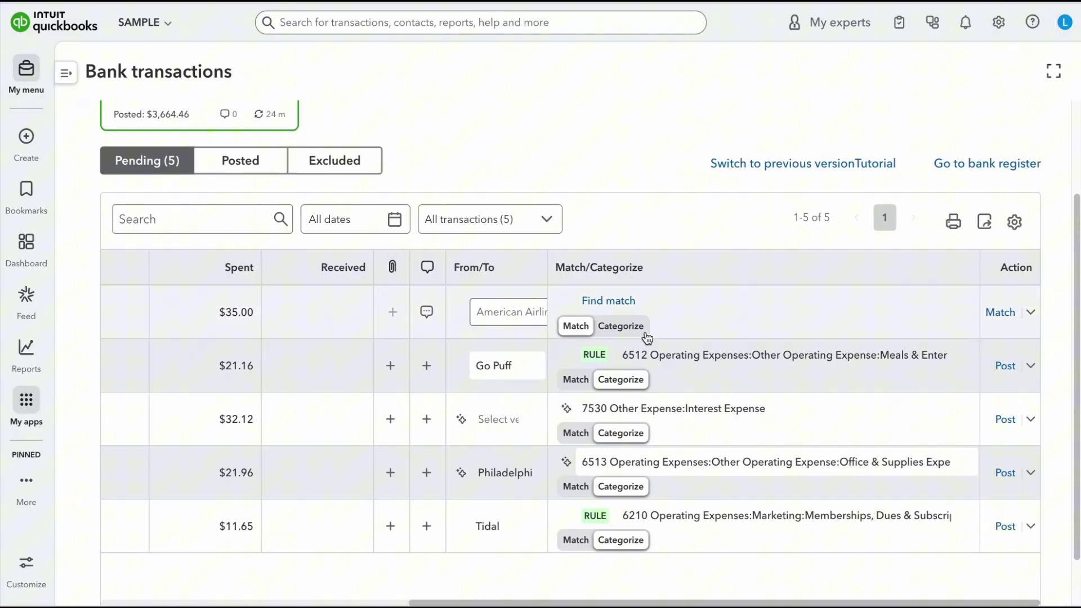
{"action": "left_click", "coordinate": [610, 331]}
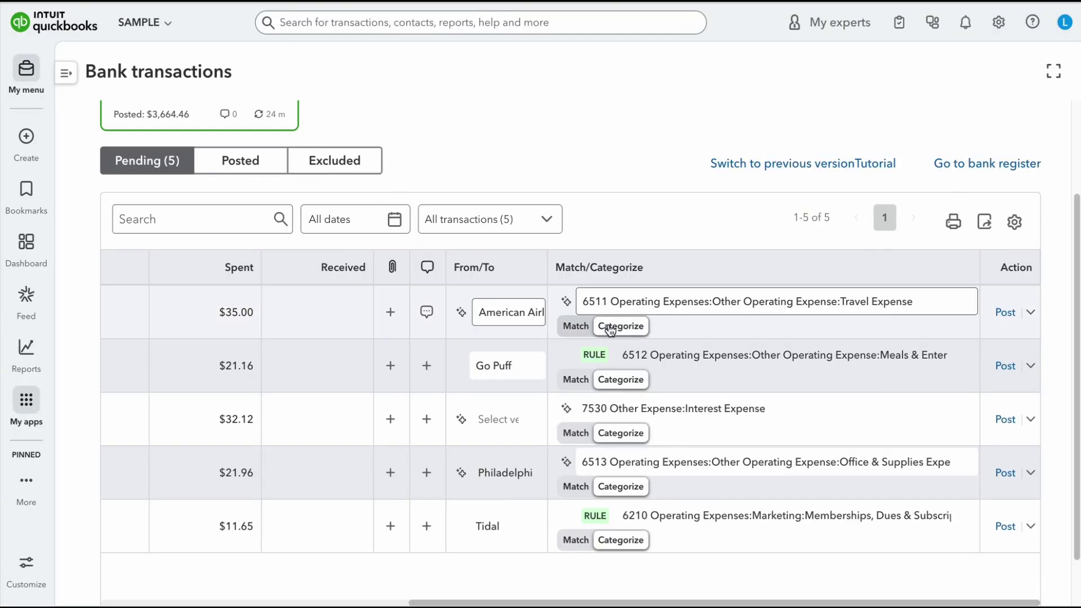
Step: Show the extra actions menu beside Post for the American Airlines transaction
{"action": "left_click", "coordinate": [1030, 315]}
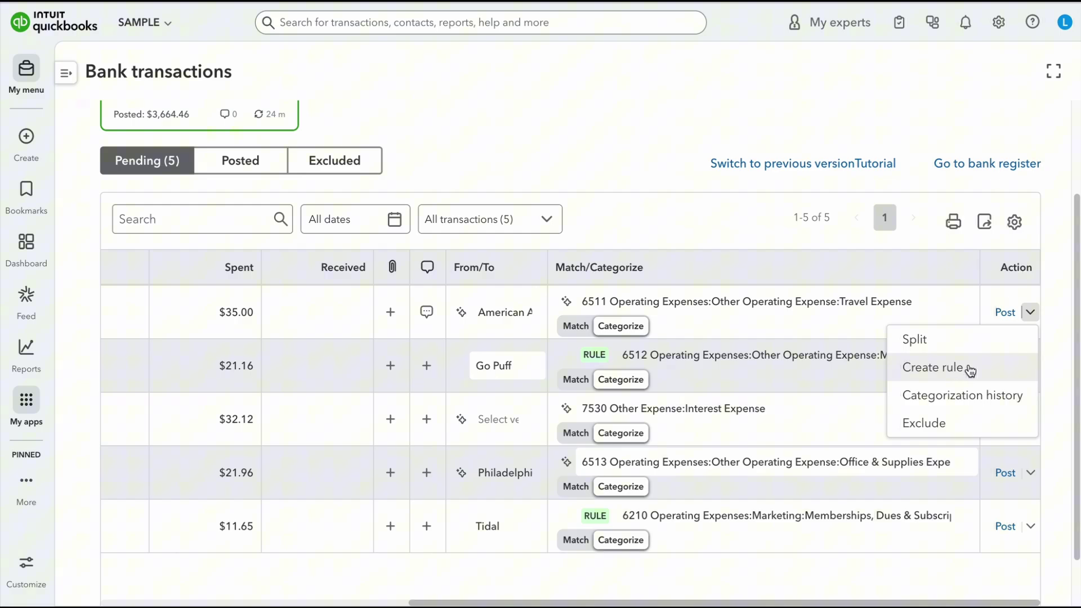
Step: View the categorization history for American Airlines, then for Go Puff, closing each panel
{"action": "left_click", "coordinate": [972, 399]}
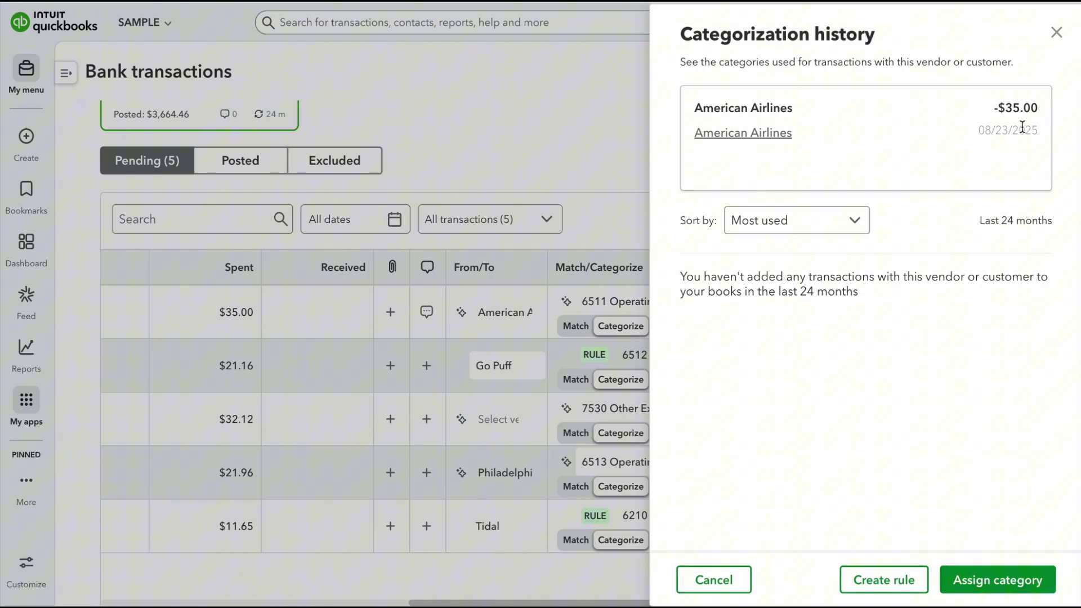
{"action": "left_click", "coordinate": [1057, 32]}
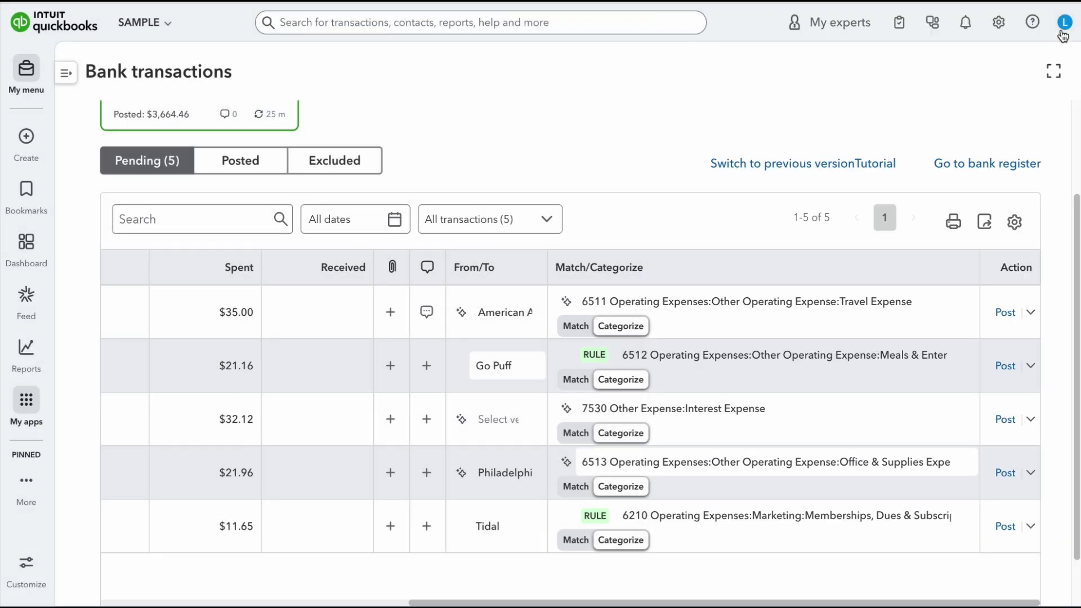
{"action": "left_click", "coordinate": [1031, 366]}
{"action": "left_click", "coordinate": [957, 448]}
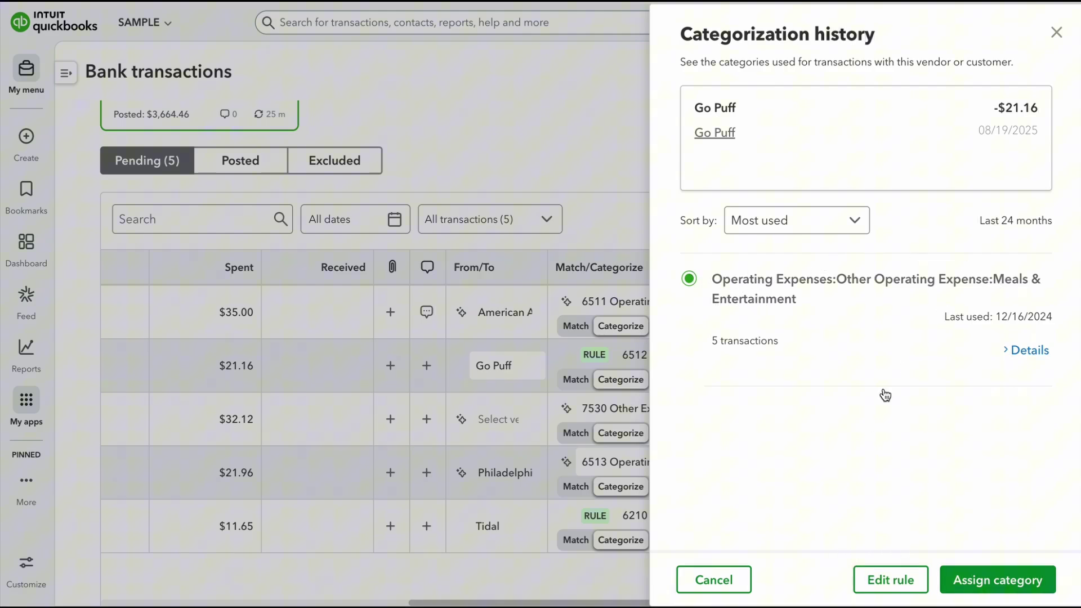
{"action": "left_click", "coordinate": [1065, 32]}
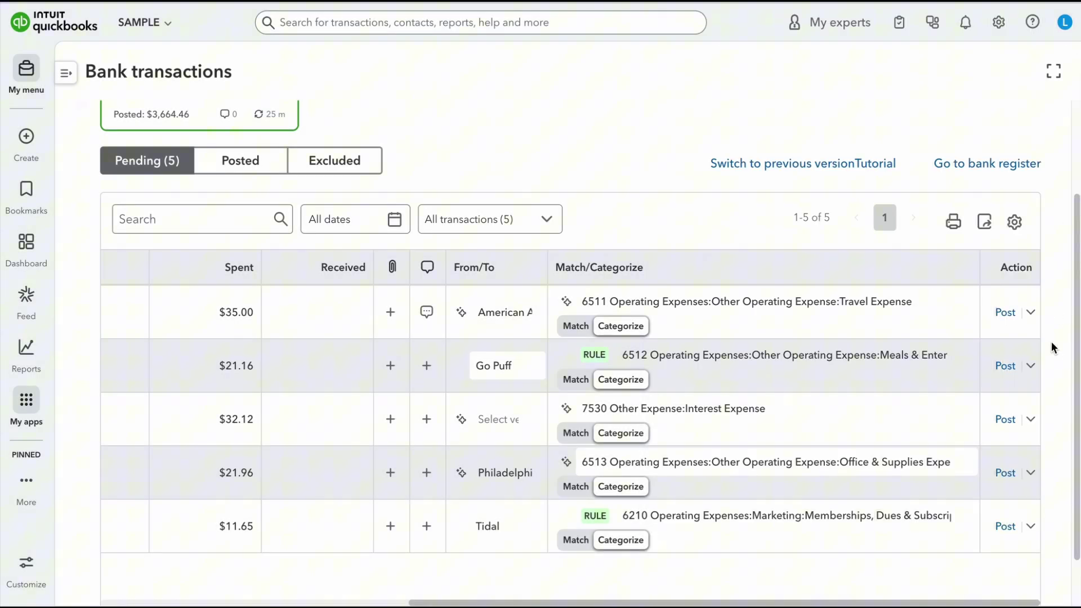
{"action": "left_click_drag", "start_coordinate": [675, 604], "coordinate": [285, 591]}
Step: Expand the American Airlines charge and read its Travel Expense top suggestion and vendor details
{"action": "left_click", "coordinate": [334, 320]}
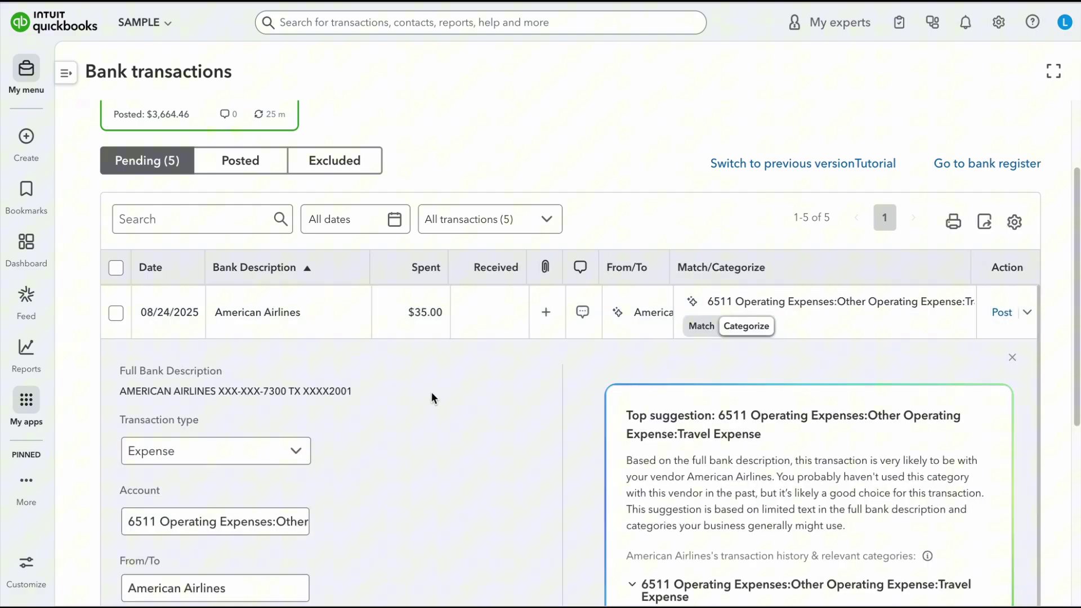
{"action": "scroll", "coordinate": [432, 392], "scroll_direction": "down", "scroll_amount": 1}
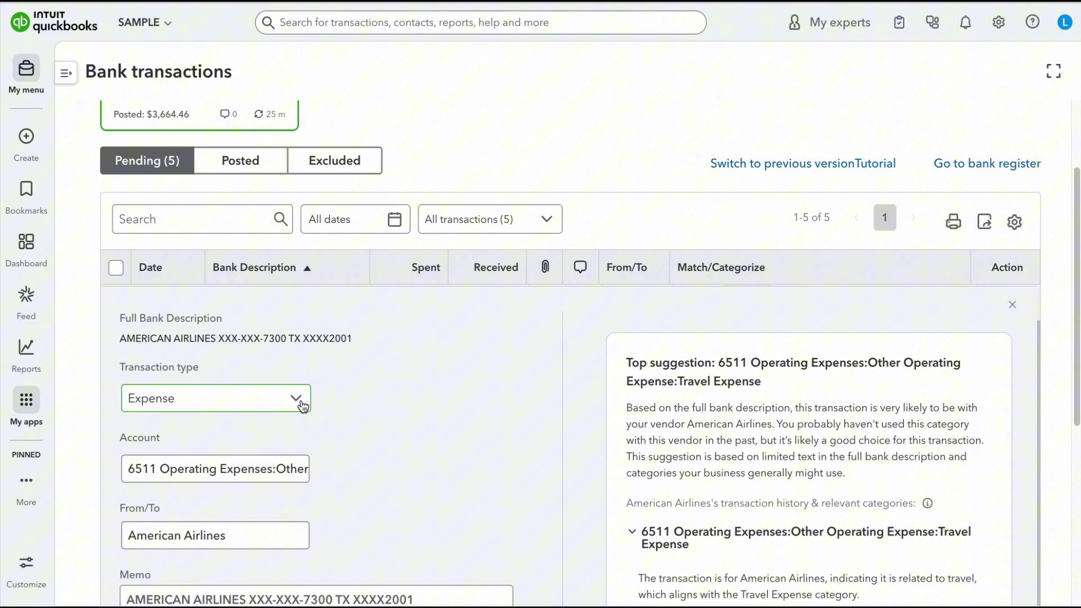
{"action": "scroll", "coordinate": [293, 405], "scroll_direction": "down", "scroll_amount": 1}
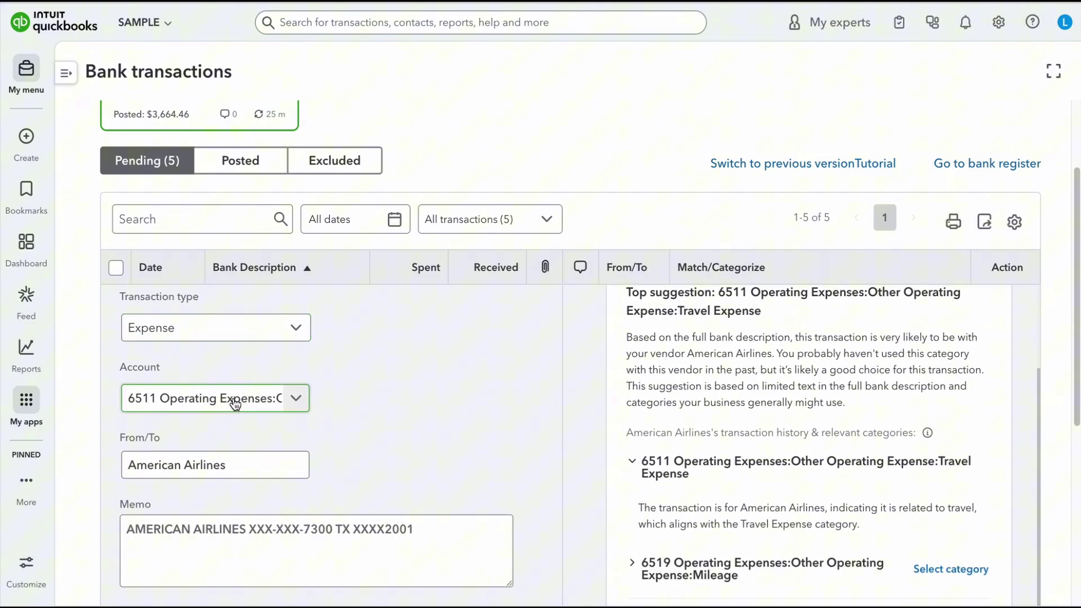
{"action": "scroll", "coordinate": [185, 428], "scroll_direction": "down", "scroll_amount": 1}
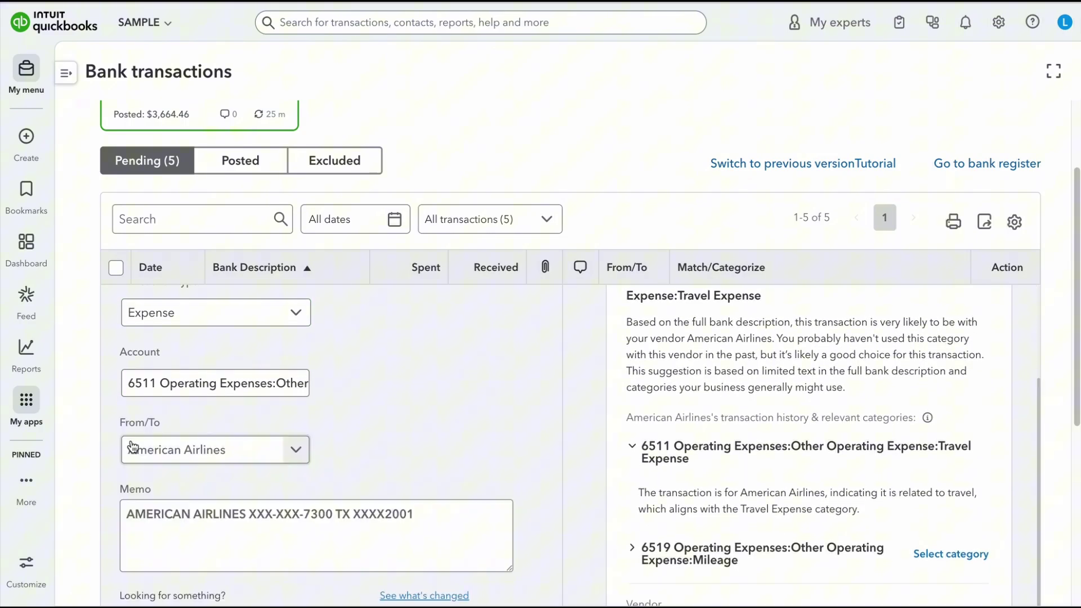
{"action": "scroll", "coordinate": [338, 423], "scroll_direction": "down", "scroll_amount": 3}
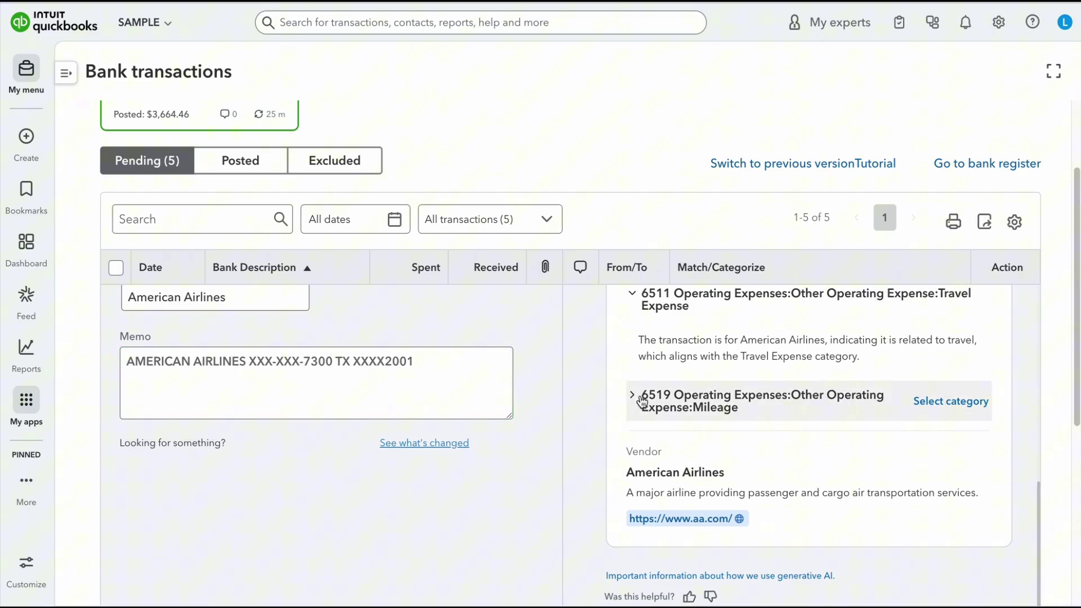
{"action": "scroll", "coordinate": [642, 402], "scroll_direction": "up", "scroll_amount": 4}
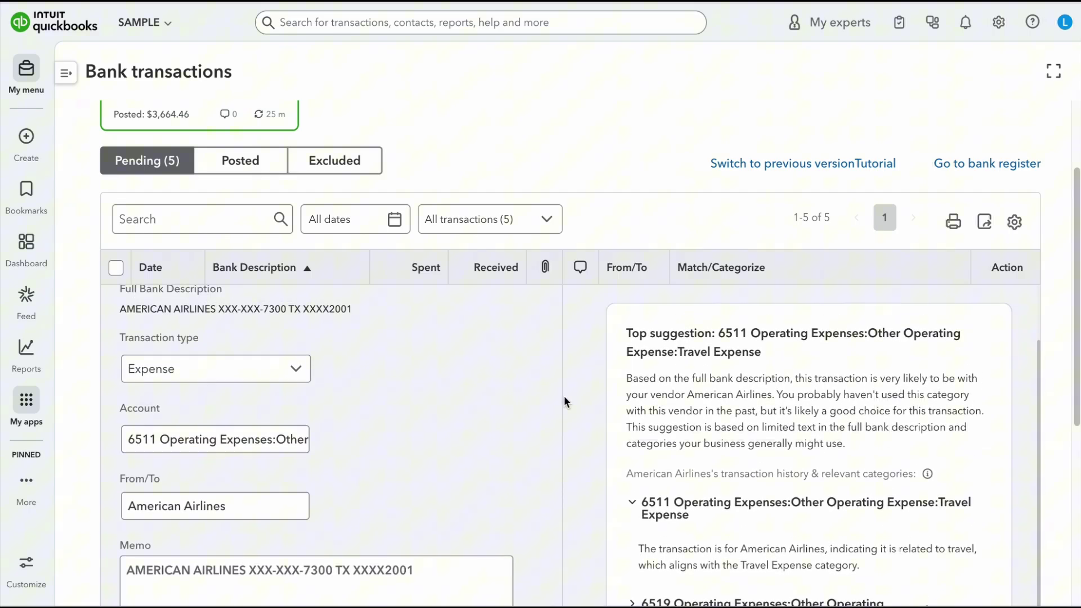
{"action": "scroll", "coordinate": [565, 401], "scroll_direction": "up", "scroll_amount": 1}
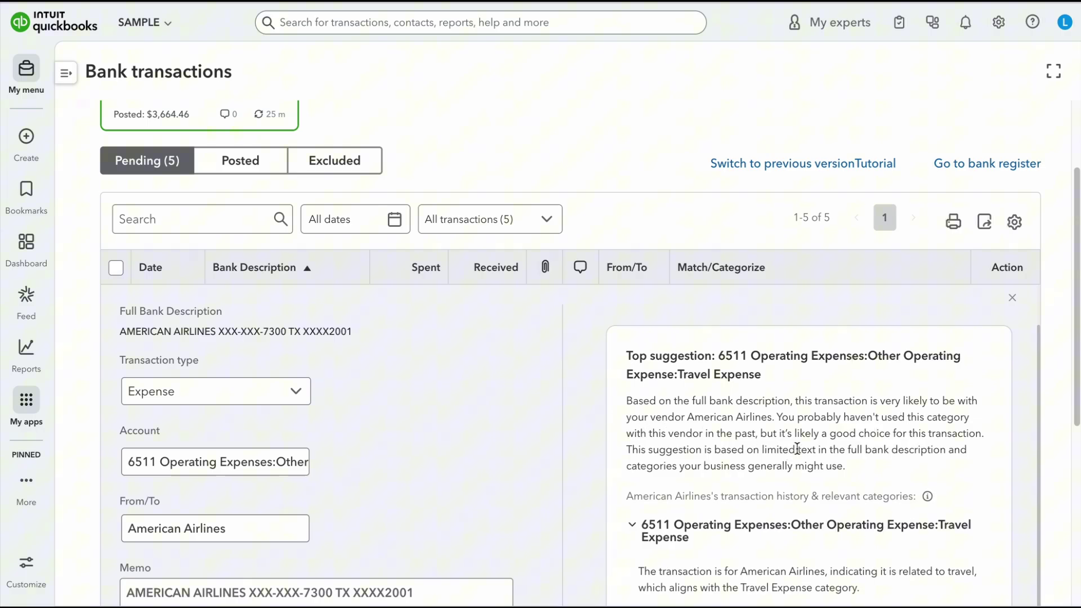
{"action": "scroll", "coordinate": [796, 450], "scroll_direction": "down", "scroll_amount": 1}
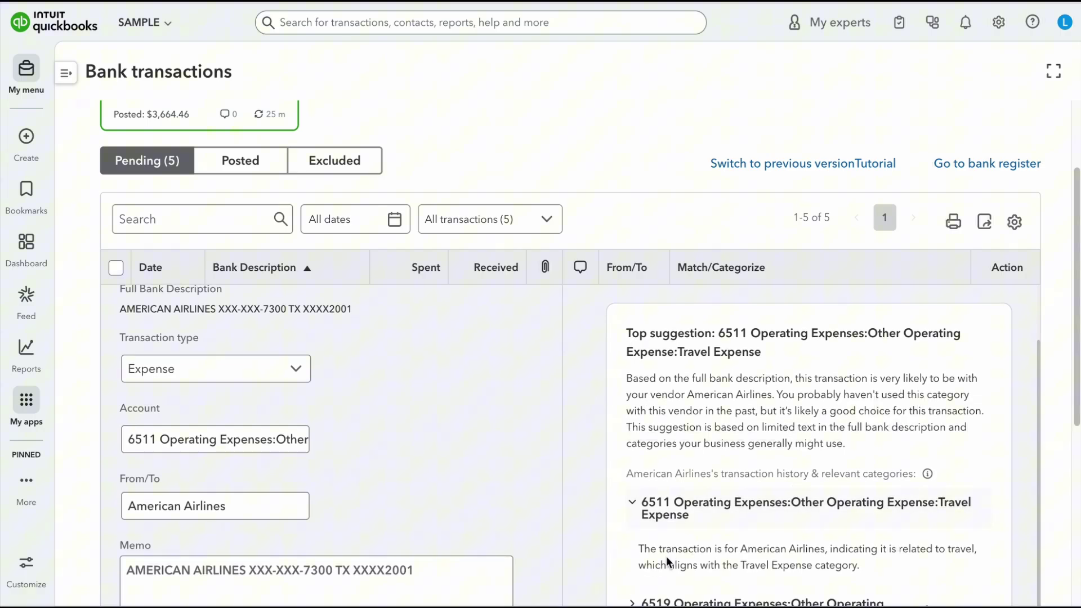
Step: Briefly focus the American Airlines memo field, then return to the three pending Amex transactions
{"action": "left_click", "coordinate": [300, 585]}
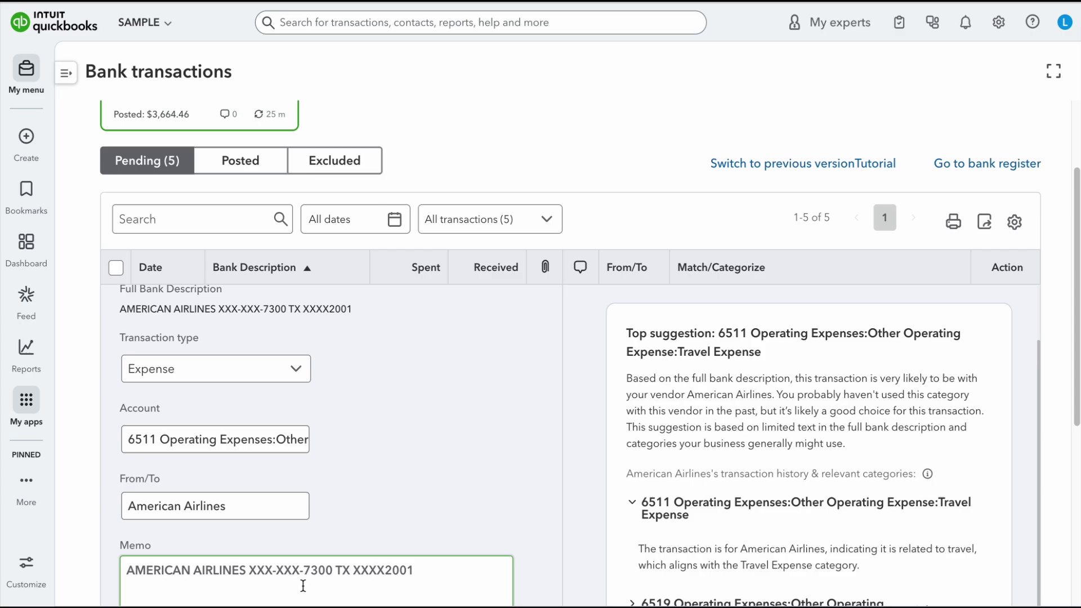
{"action": "left_click", "coordinate": [562, 571]}
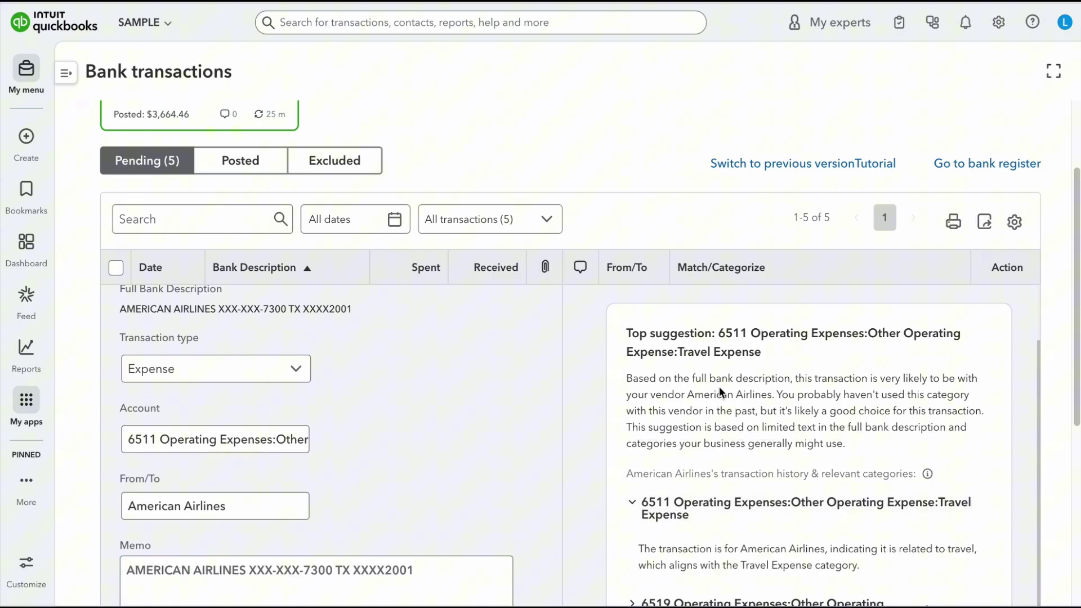
{"action": "scroll", "coordinate": [720, 391], "scroll_direction": "down", "scroll_amount": 1}
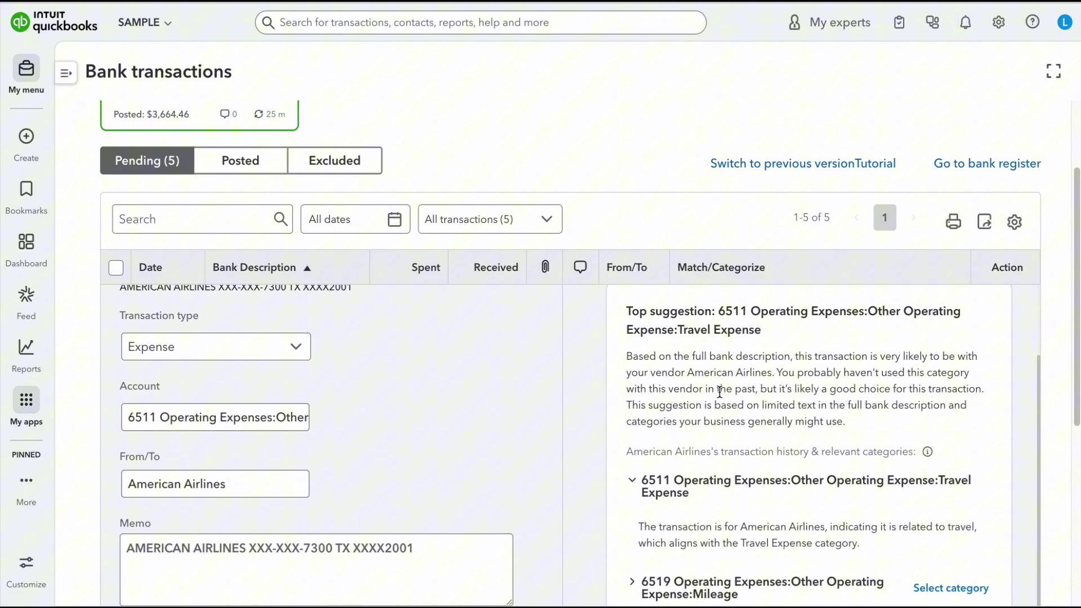
{"action": "scroll", "coordinate": [720, 391], "scroll_direction": "down", "scroll_amount": 3}
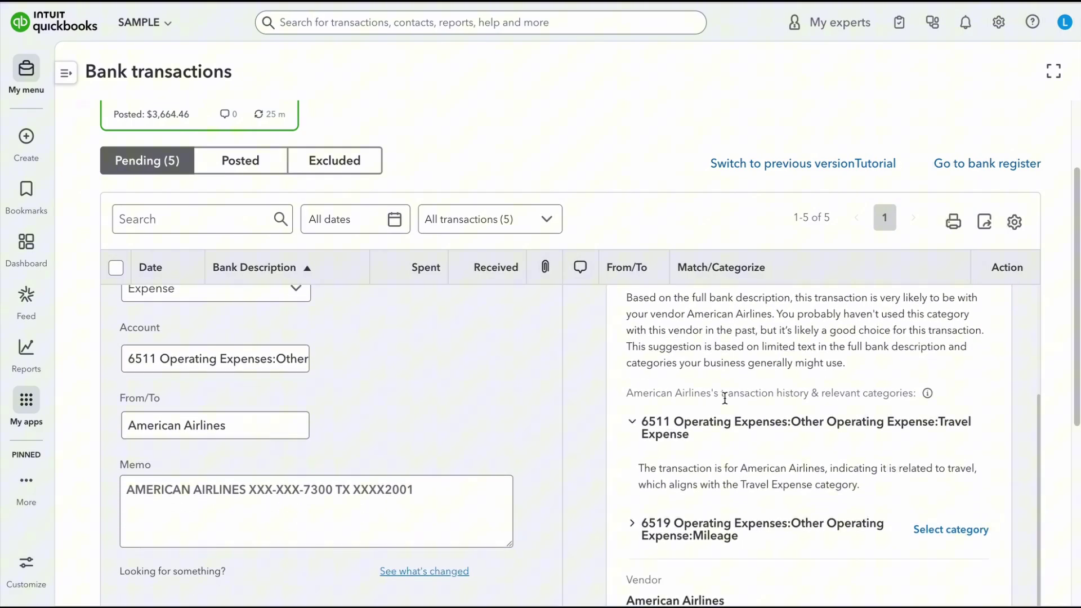
{"action": "scroll", "coordinate": [726, 408], "scroll_direction": "down", "scroll_amount": 3}
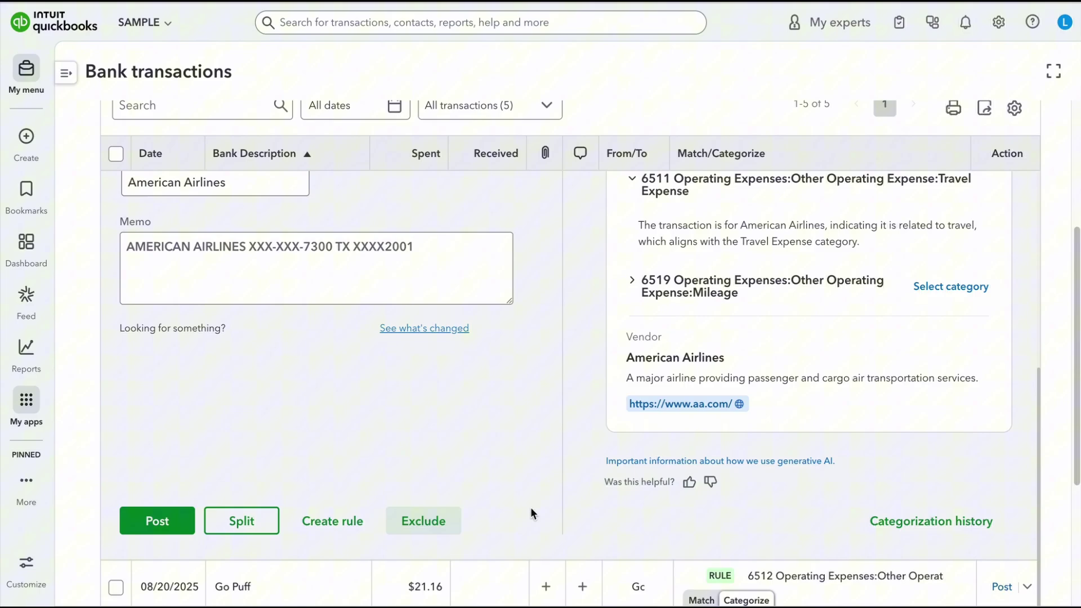
{"action": "scroll", "coordinate": [724, 447], "scroll_direction": "up", "scroll_amount": 3}
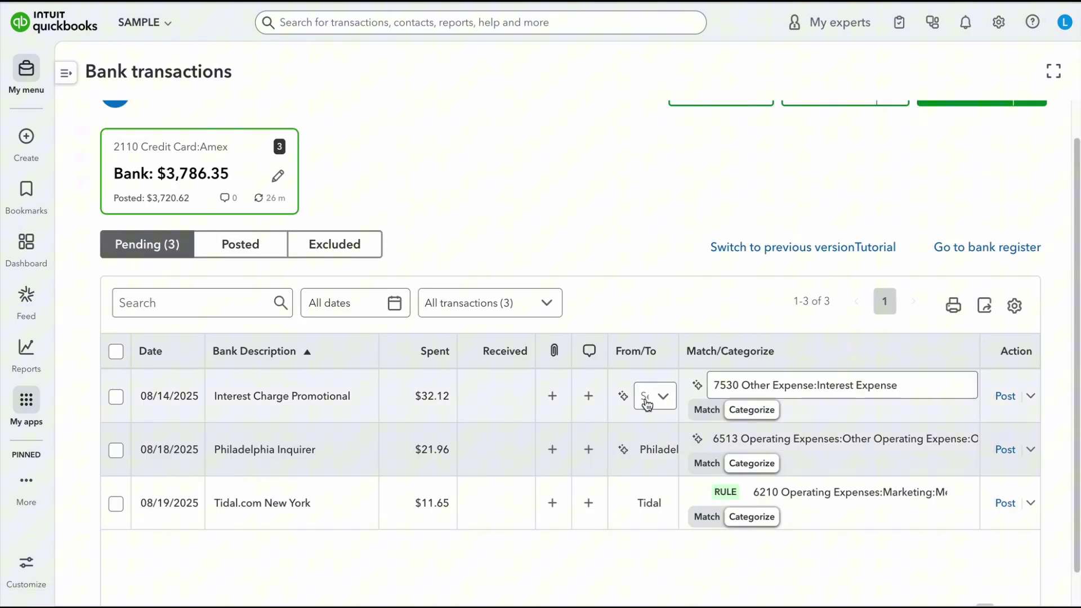
Step: Assign the existing matching vendor to the $32.12 Interest Charge Promotional transaction and post it
{"action": "left_click", "coordinate": [647, 404]}
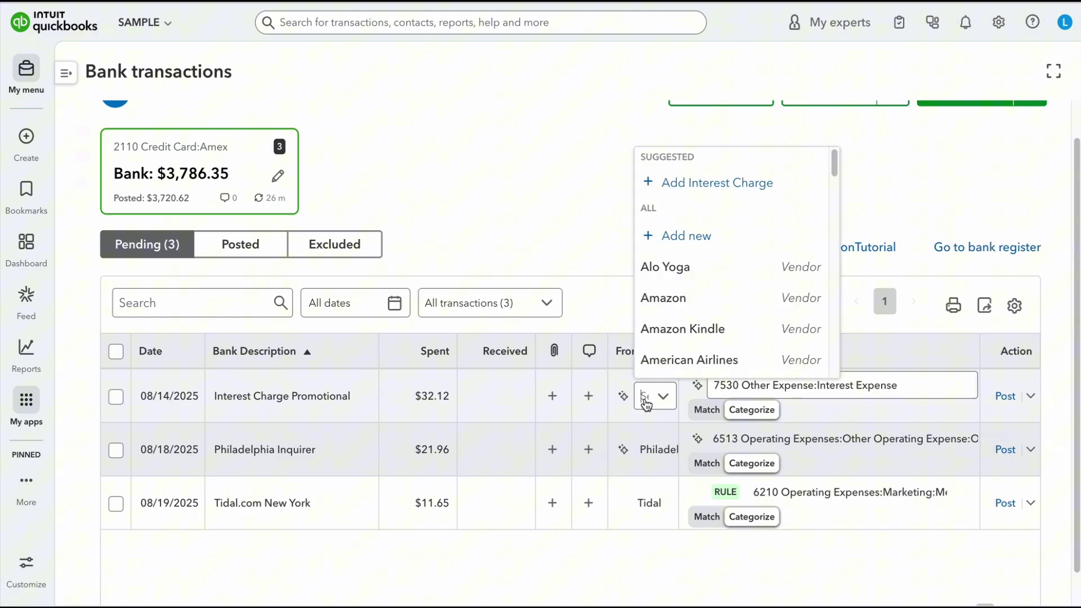
{"action": "left_click", "coordinate": [709, 194]}
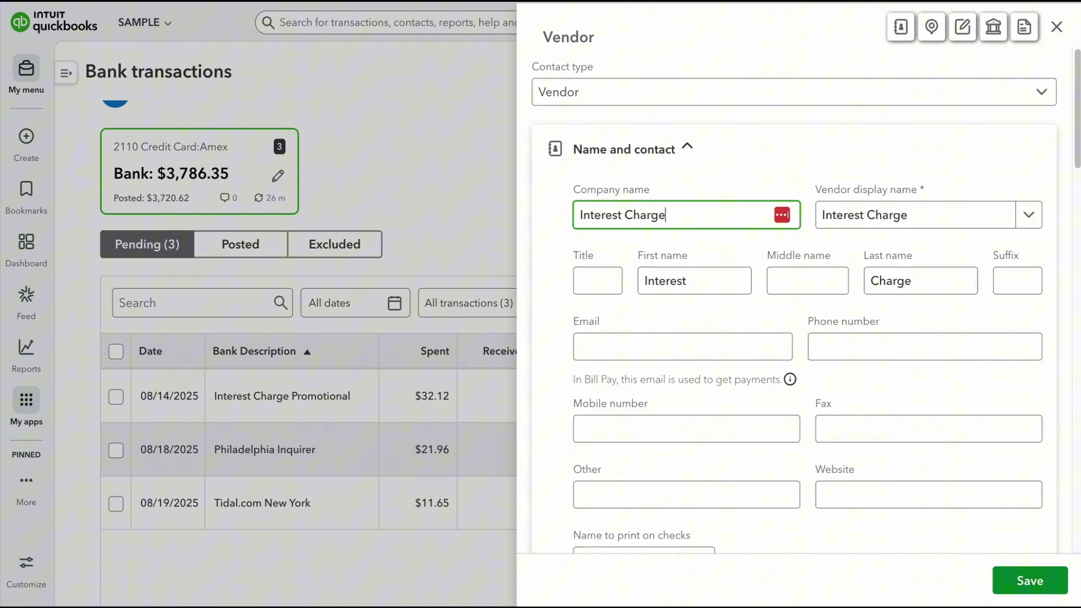
{"action": "left_click", "coordinate": [1056, 27]}
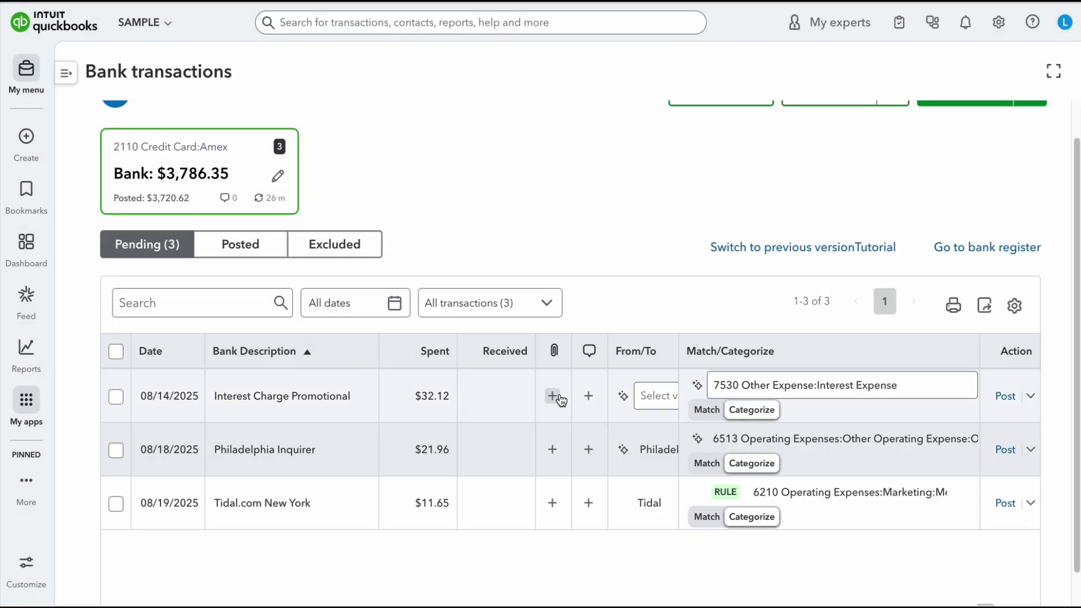
{"action": "left_click", "coordinate": [657, 399]}
{"action": "scroll", "coordinate": [685, 337], "scroll_direction": "down", "scroll_amount": 2}
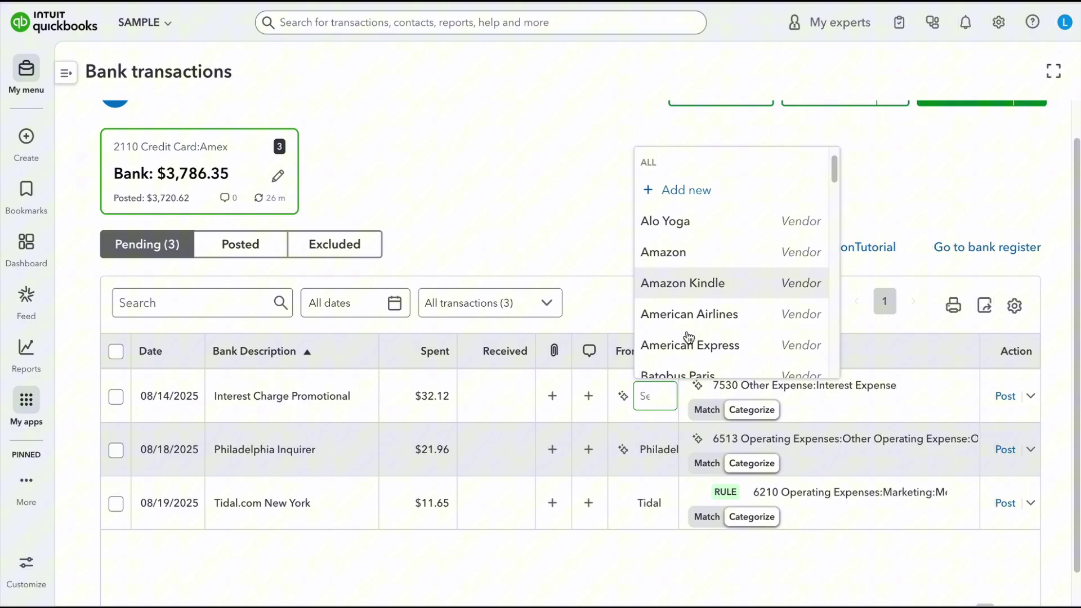
{"action": "type", "text": "ss"}
{"action": "key", "text": "Tab"}
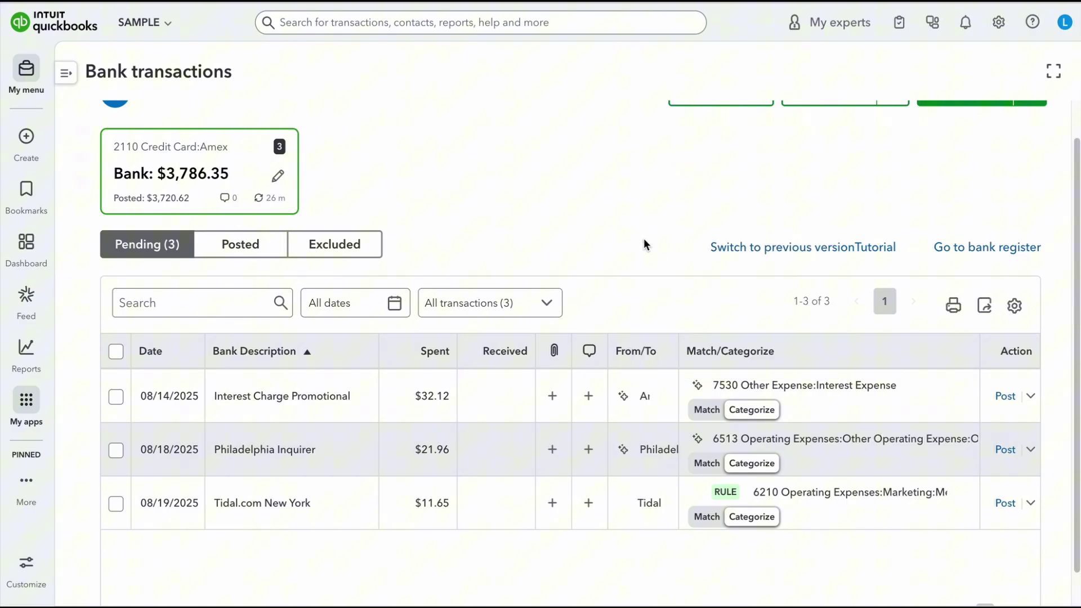
{"action": "left_click", "coordinate": [1005, 396]}
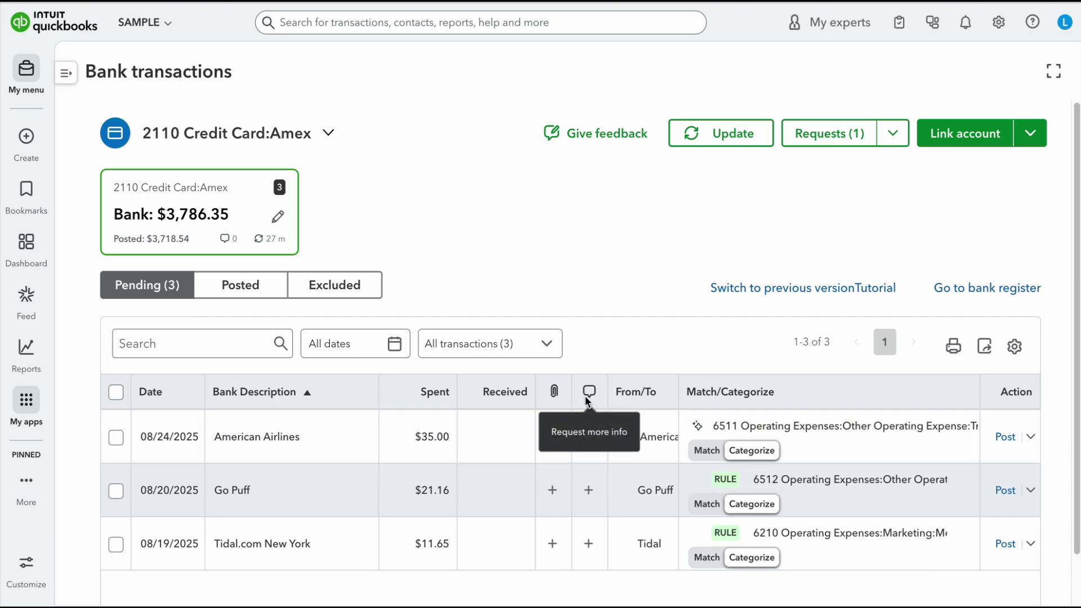
Step: Open and dismiss the Request more info form on the Go Puff charge without sending
{"action": "left_click", "coordinate": [589, 491]}
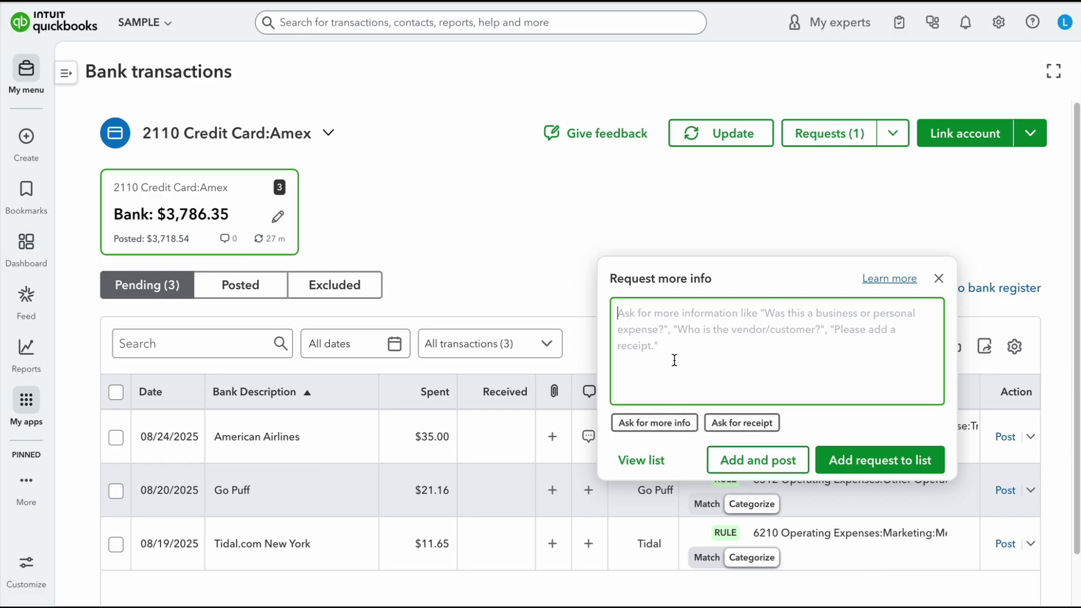
{"action": "left_click", "coordinate": [938, 278]}
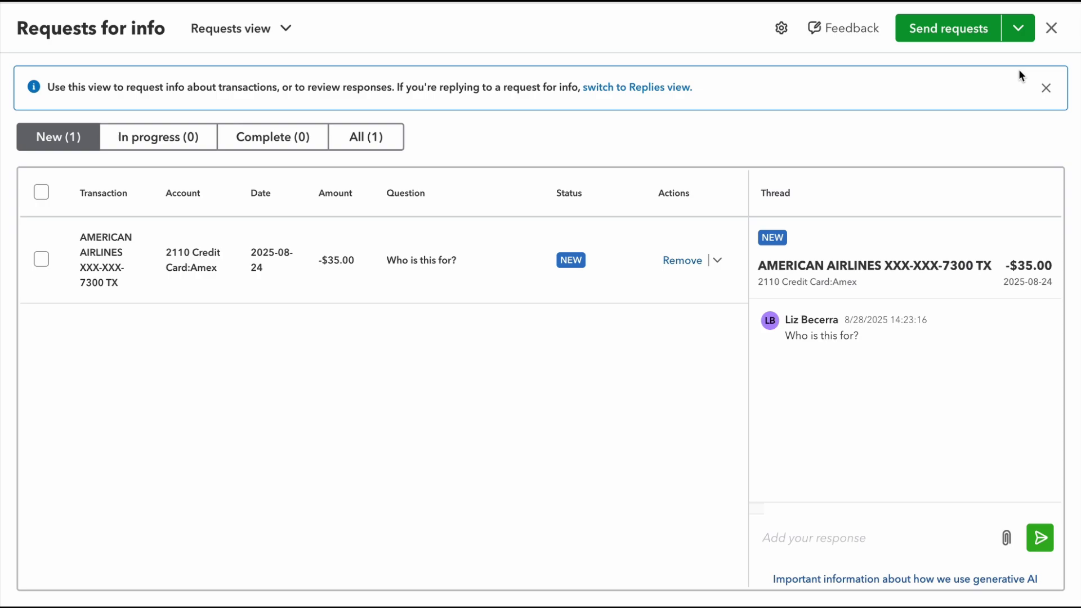
Step: Copy the magic link for the info requests from the Send requests menu
{"action": "left_click", "coordinate": [1018, 35]}
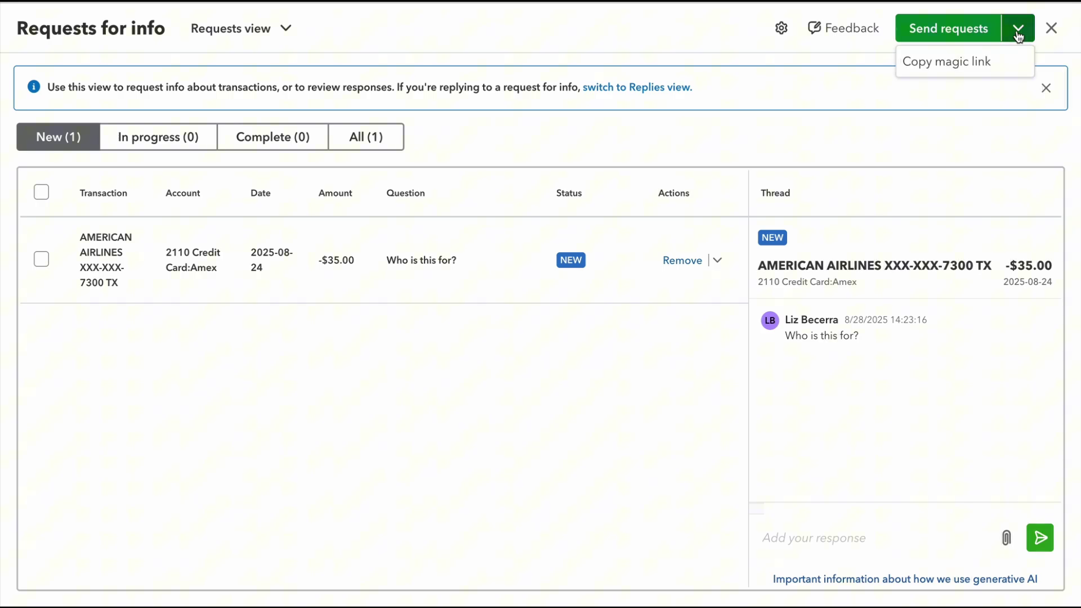
{"action": "left_click", "coordinate": [978, 65]}
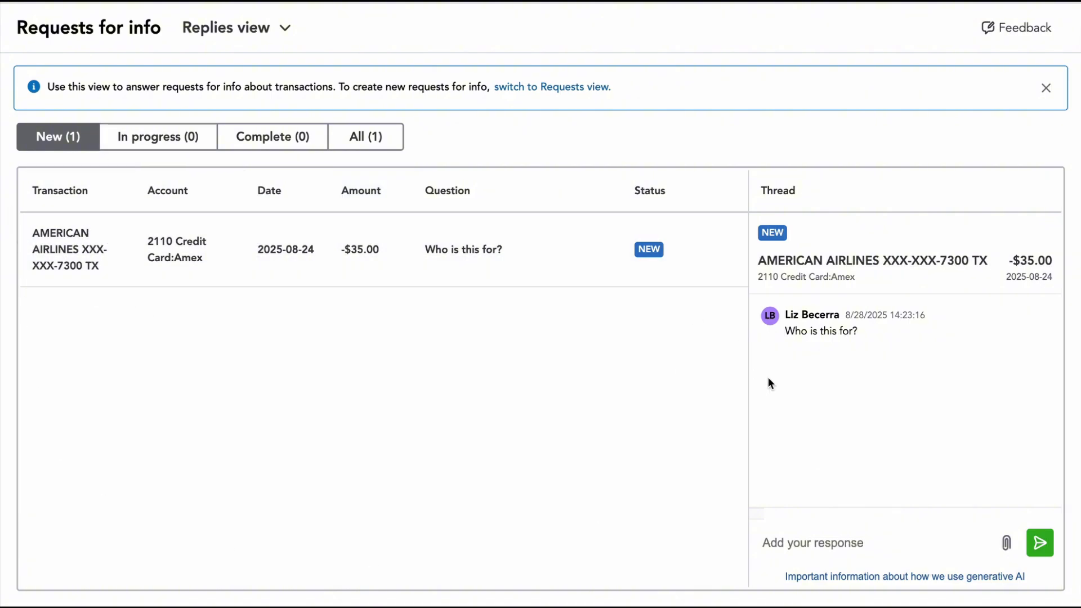
Step: Paste and send the reply 'American Airlines flight to LA Conf' to the 'Who is this for?' request
{"action": "left_click", "coordinate": [832, 550]}
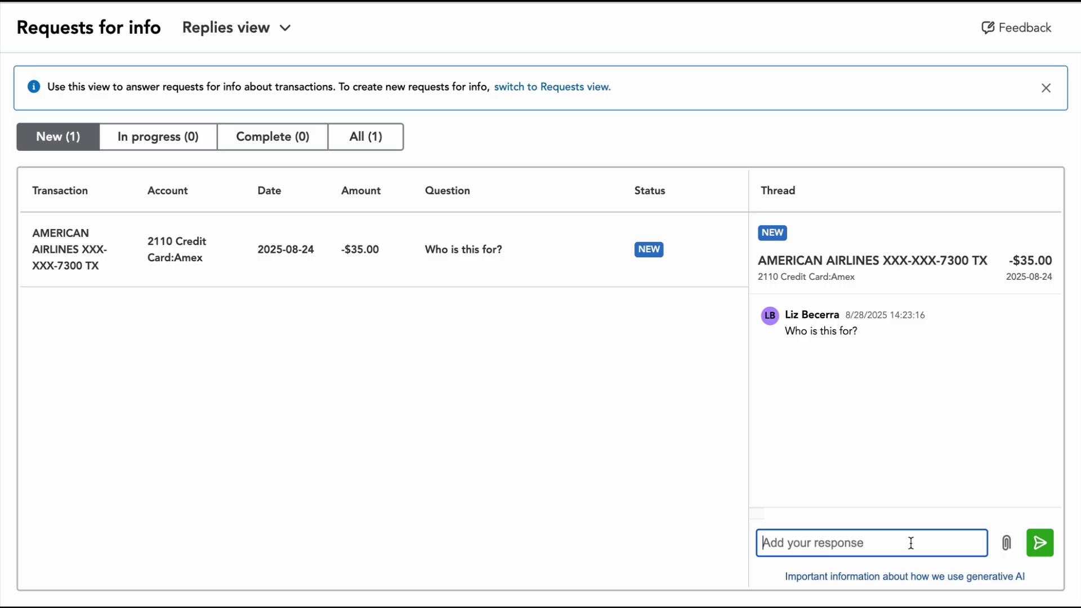
{"action": "key", "text": "ctrl+v"}
{"action": "key", "text": "Return"}
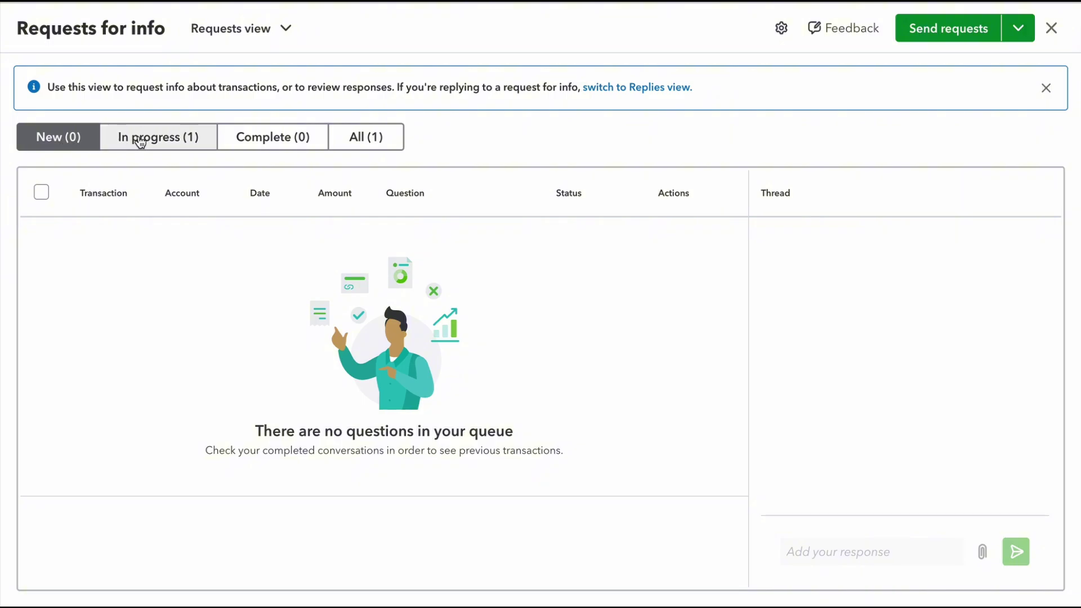
Step: Mark the American Airlines request complete so it appears under Complete (1)
{"action": "left_click", "coordinate": [140, 138]}
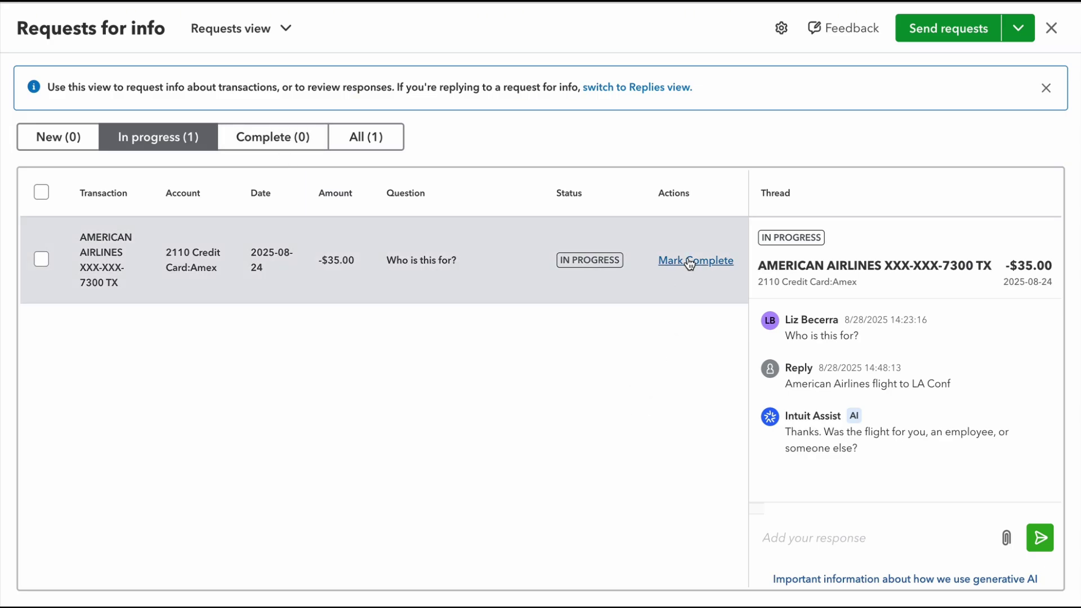
{"action": "left_click", "coordinate": [690, 262]}
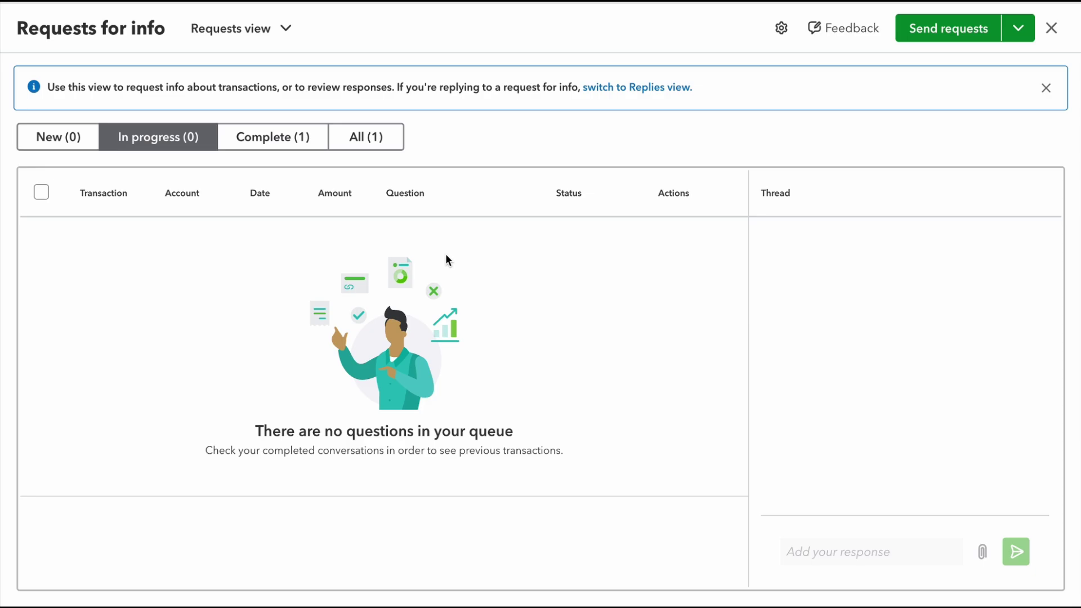
{"action": "left_click", "coordinate": [248, 138]}
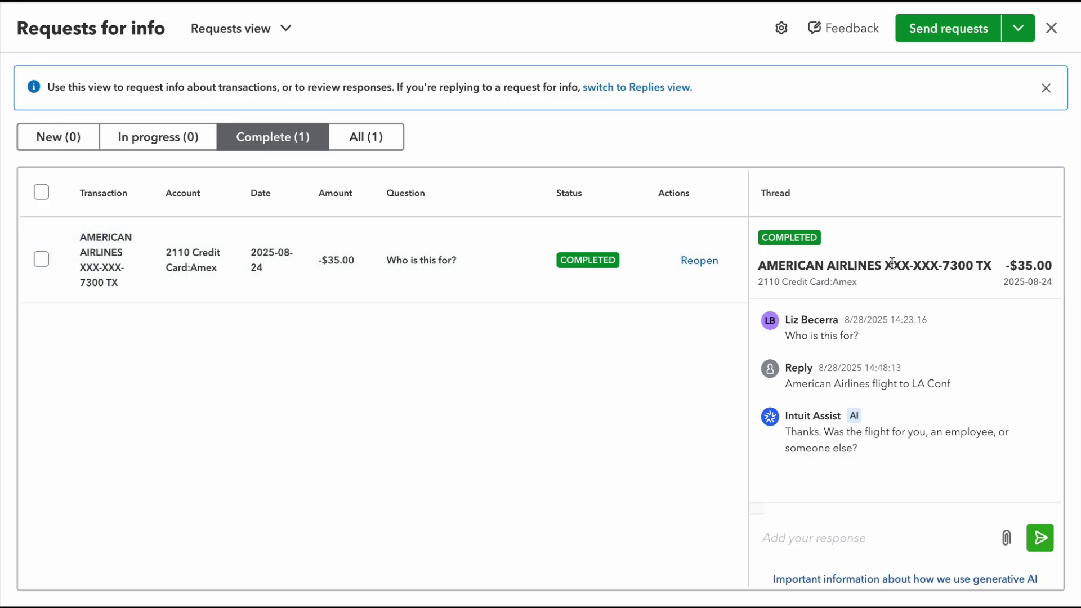
Step: Dismiss the requests banner and close Request Settings without saving a requestor alert email
{"action": "left_click", "coordinate": [1045, 88]}
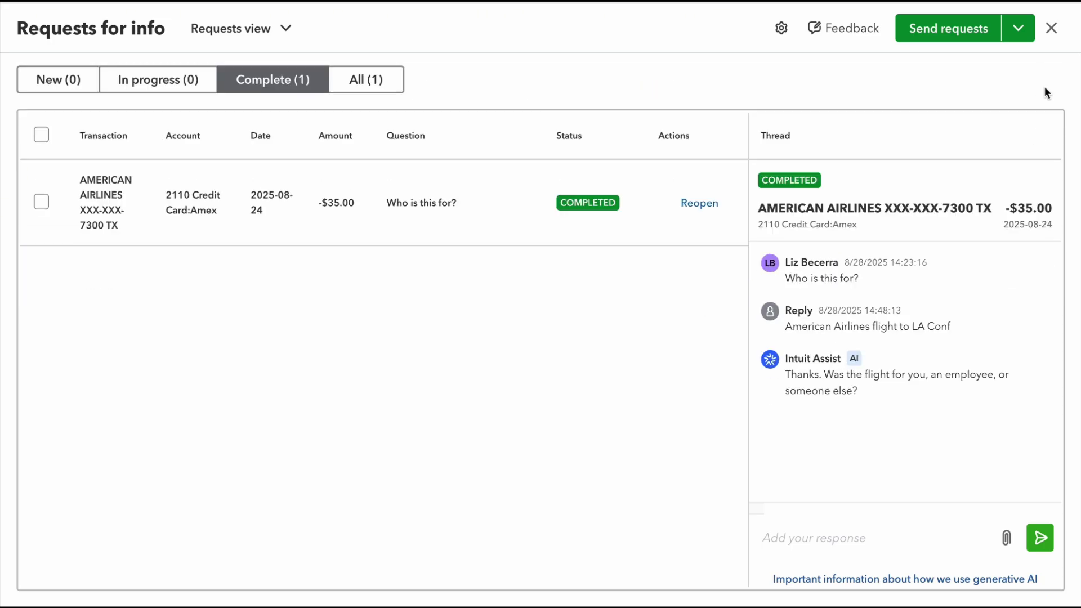
{"action": "left_click", "coordinate": [781, 29]}
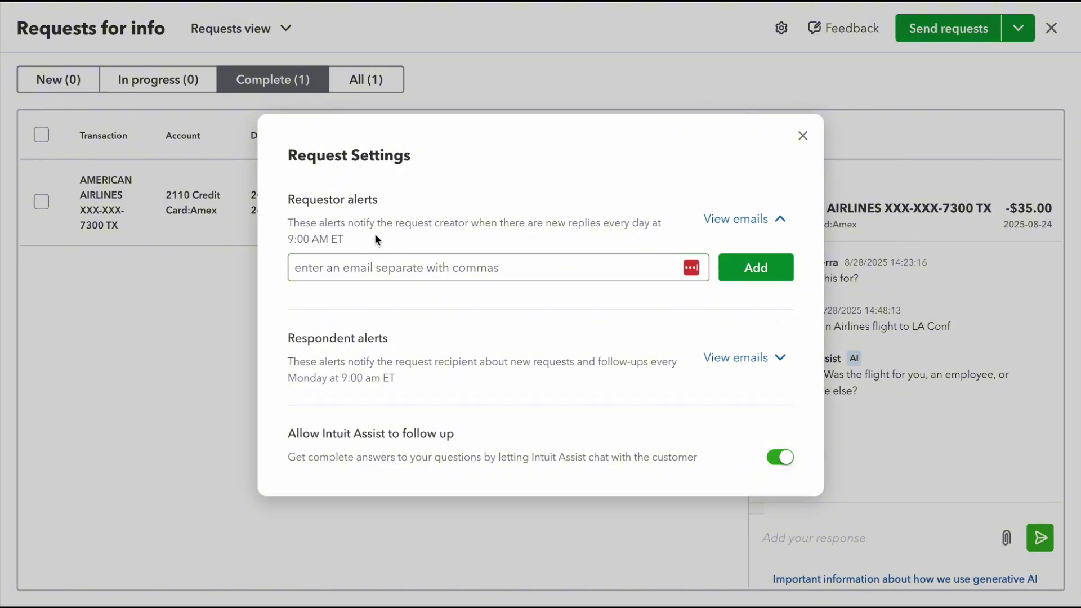
{"action": "left_click", "coordinate": [432, 270]}
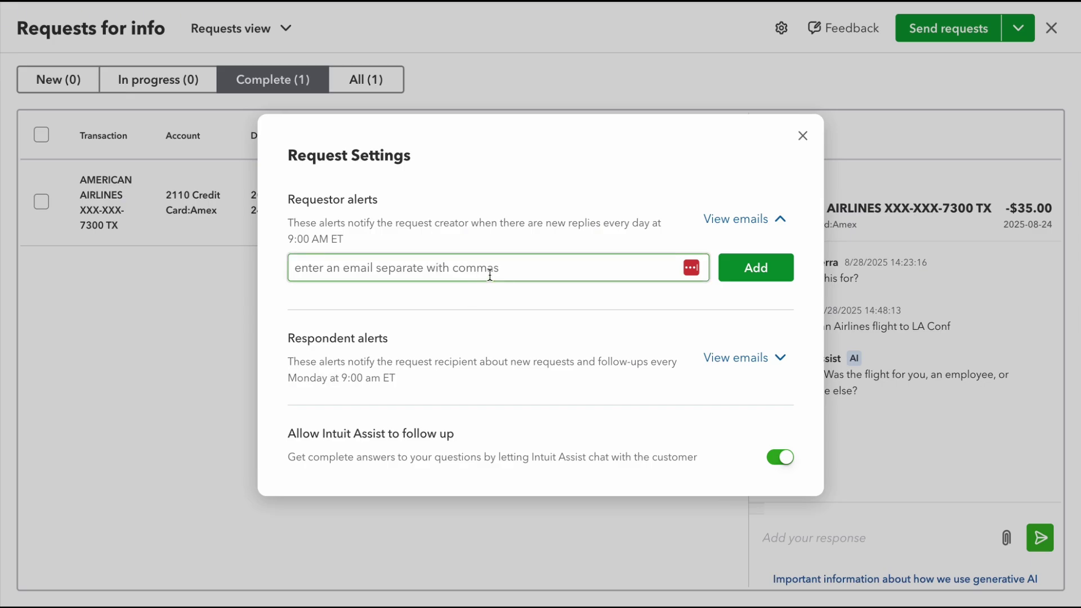
{"action": "left_click", "coordinate": [804, 136]}
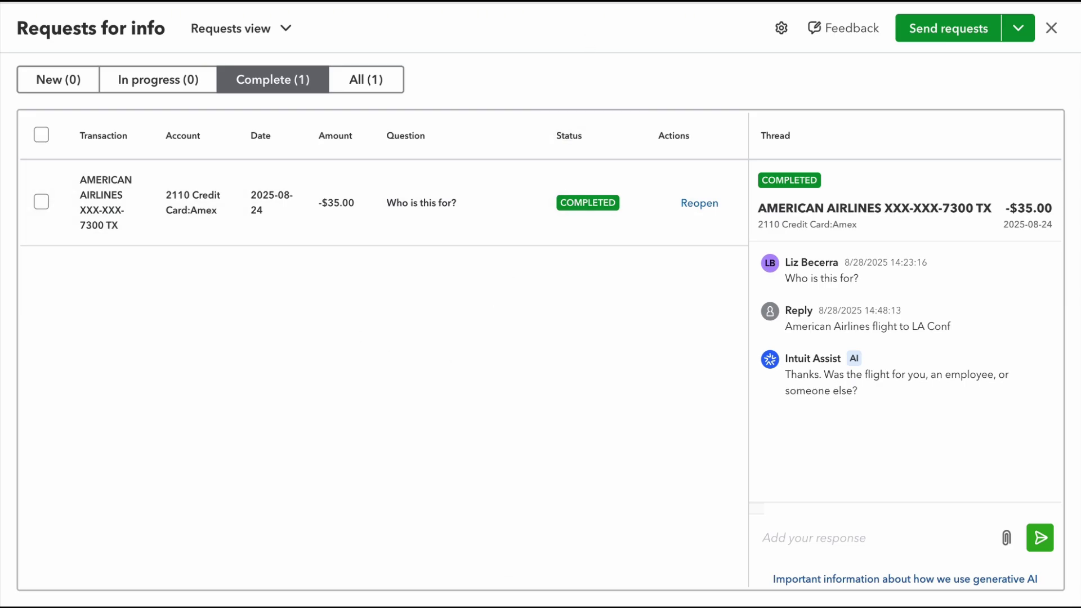
Step: Leave Requests for info and reach Reconcile for 2110 Credit Card:Amex from the gear menu
{"action": "key", "text": "Escape"}
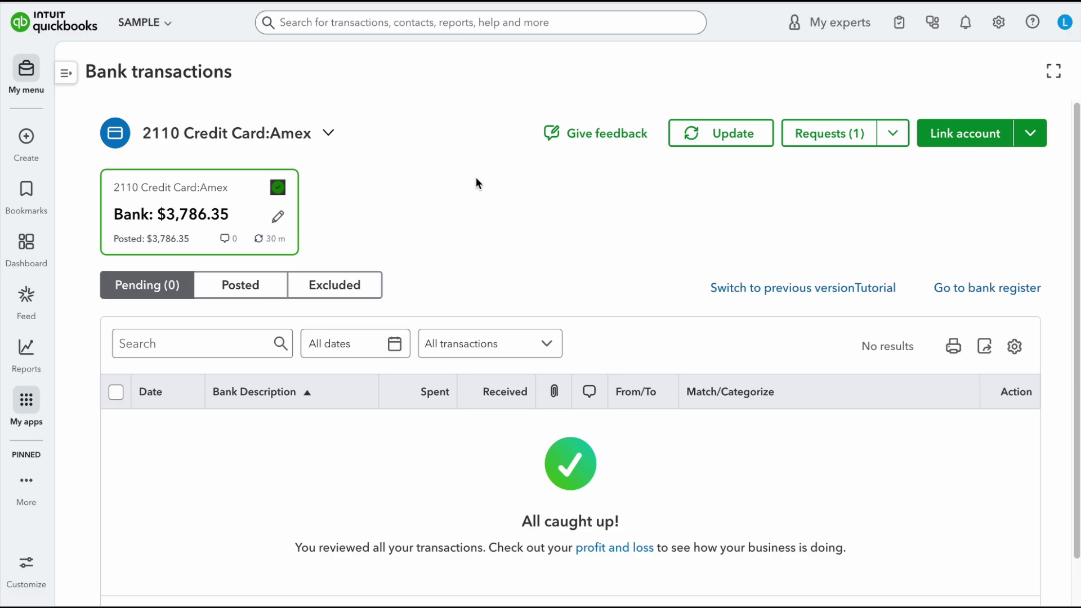
{"action": "left_click", "coordinate": [26, 72]}
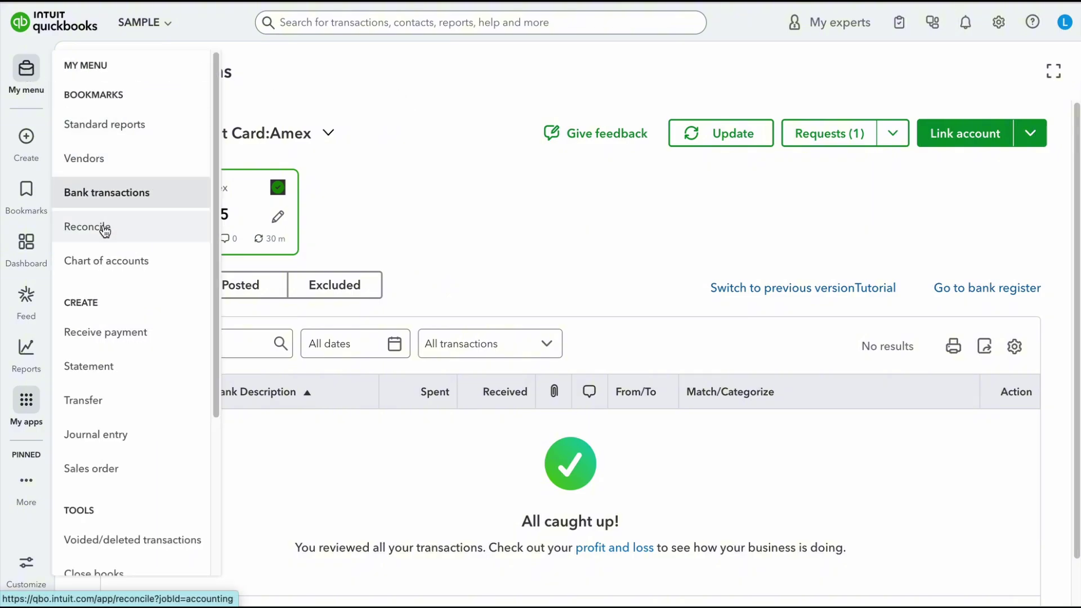
{"action": "left_click", "coordinate": [999, 24]}
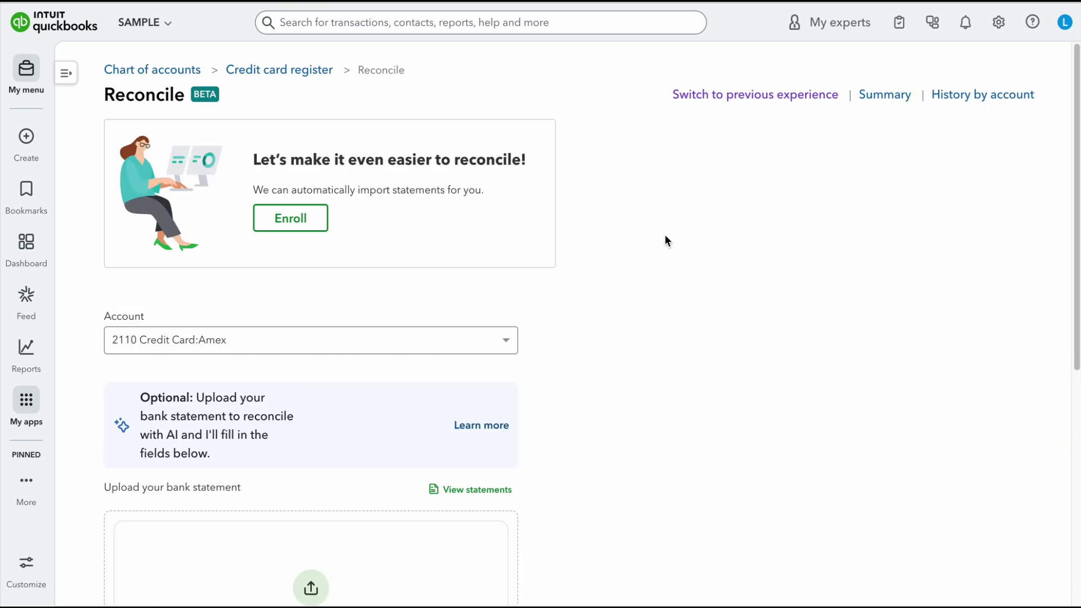
Step: Upload 2025-08-14.pdf from Downloads, auto-filling ending balance 3,523.09 and date 08/14/2025
{"action": "scroll", "coordinate": [665, 236], "scroll_direction": "down", "scroll_amount": 2}
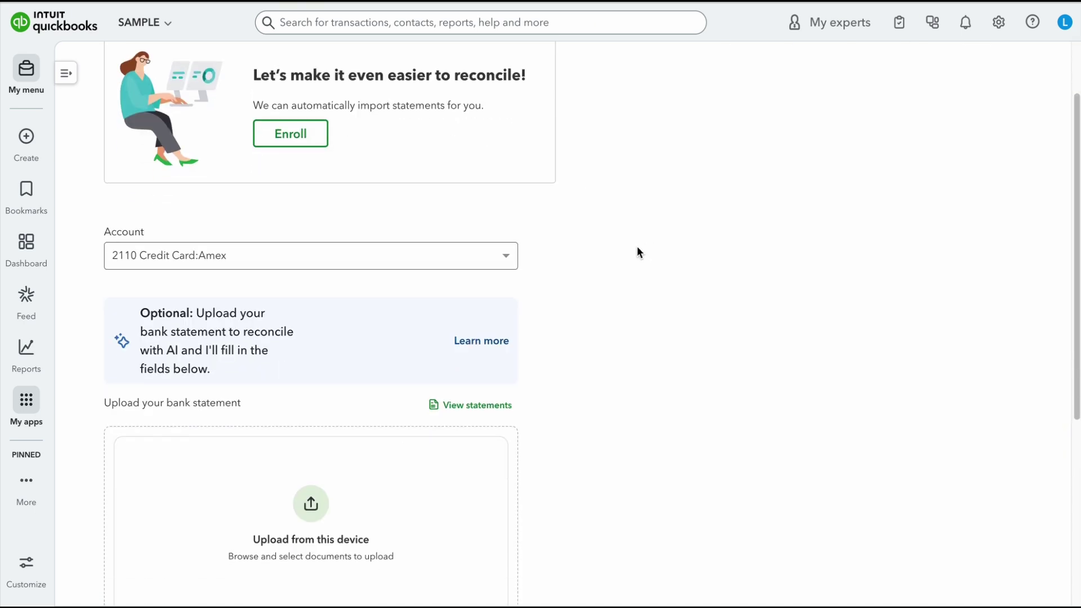
{"action": "scroll", "coordinate": [637, 251], "scroll_direction": "down", "scroll_amount": 2}
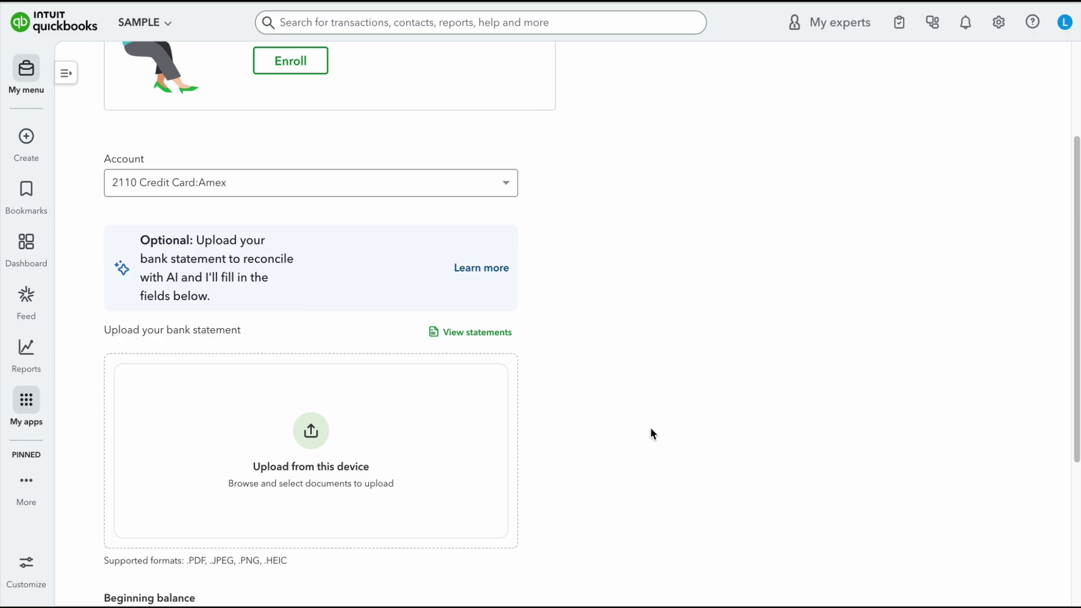
{"action": "scroll", "coordinate": [654, 427], "scroll_direction": "down", "scroll_amount": 2}
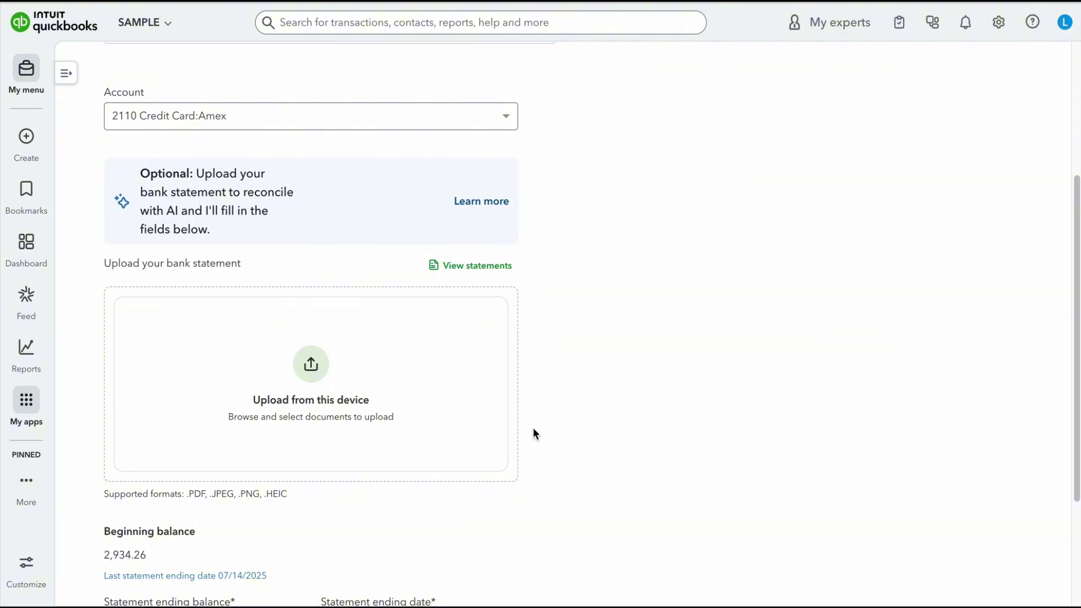
{"action": "left_click", "coordinate": [424, 387]}
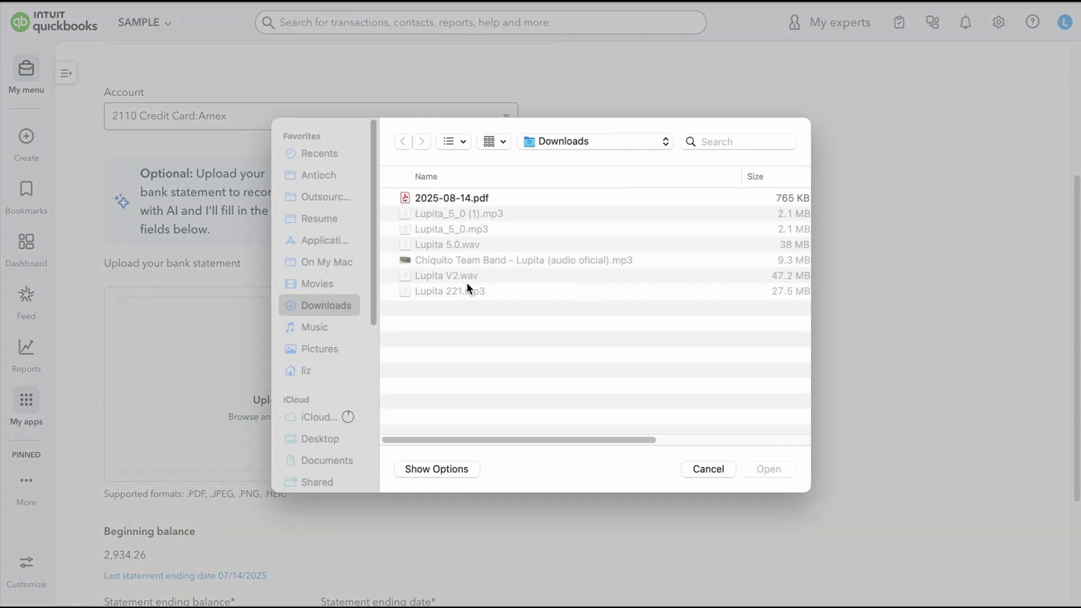
{"action": "left_click", "coordinate": [449, 198]}
{"action": "double_click", "coordinate": [449, 198]}
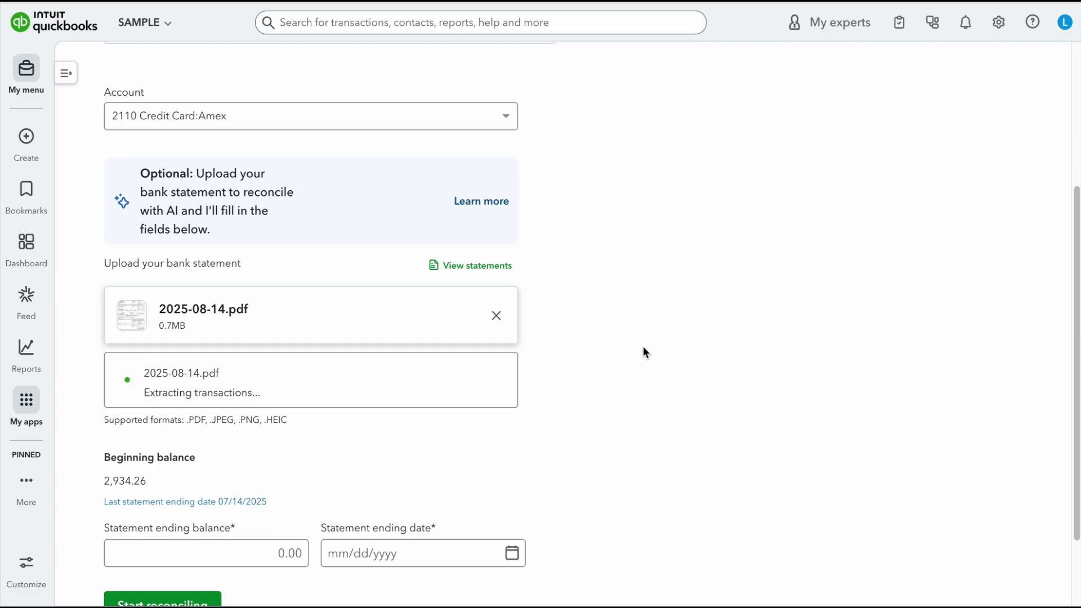
{"action": "scroll", "coordinate": [627, 357], "scroll_direction": "down", "scroll_amount": 1}
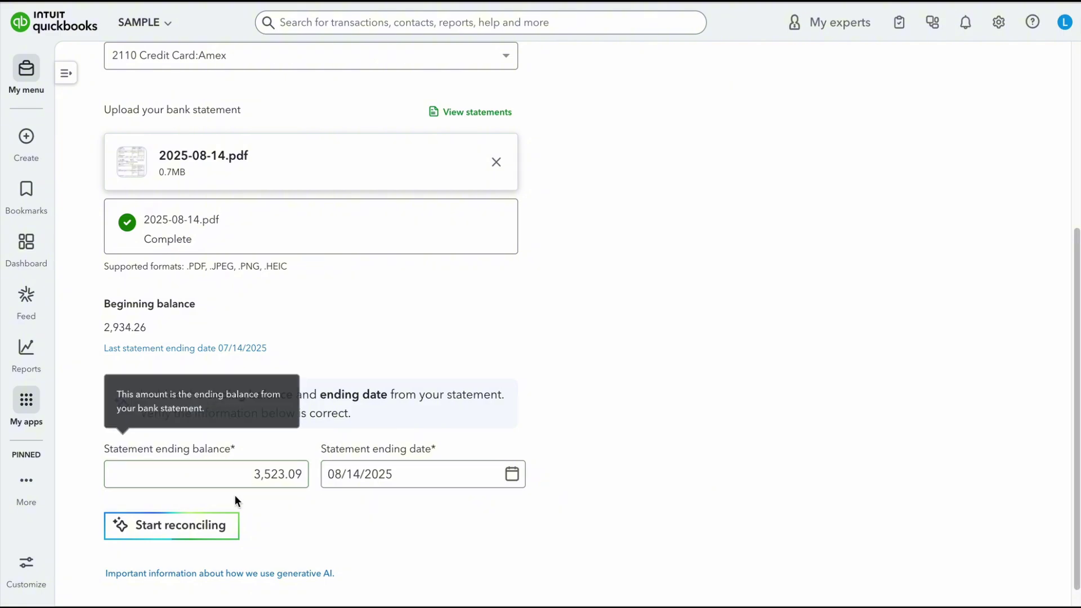
Step: Verify the 3,523.09 ending balance and 08/14/2025 date, then begin reconciling the Amex account
{"action": "left_click", "coordinate": [235, 475]}
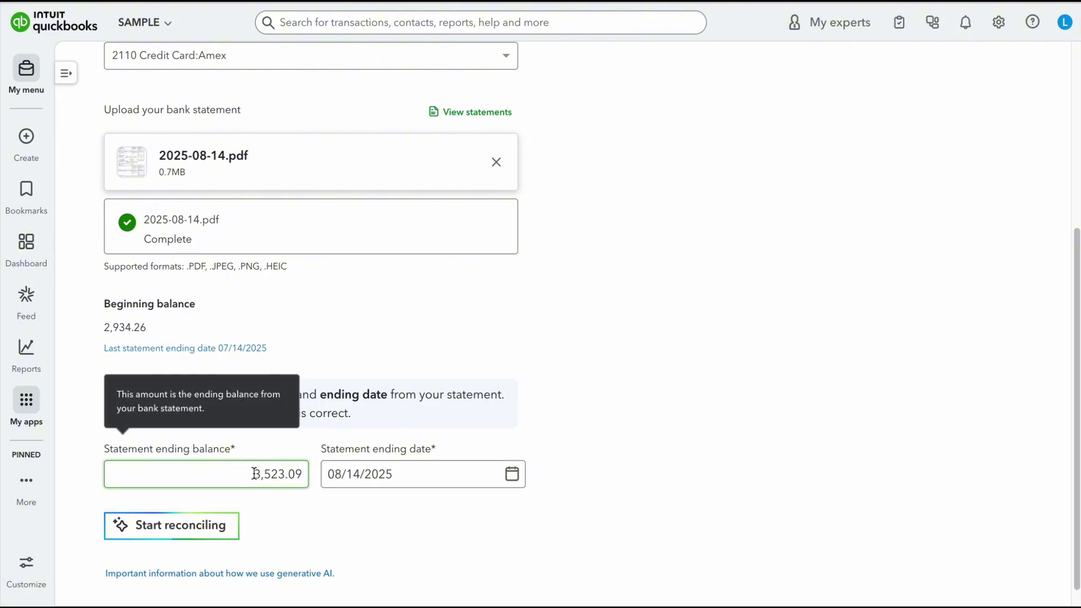
{"action": "left_click", "coordinate": [348, 482]}
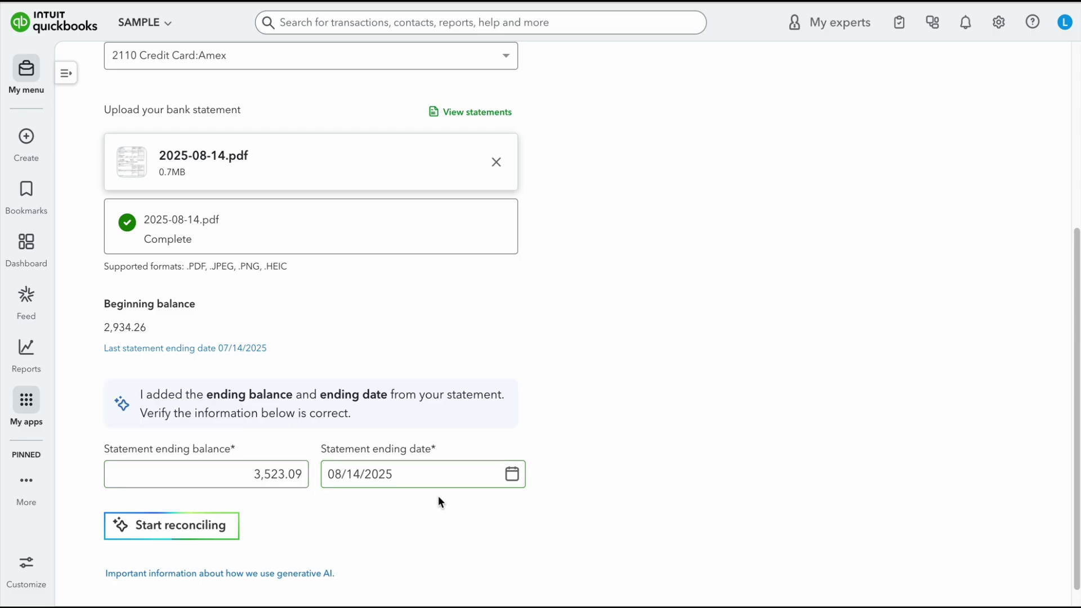
{"action": "scroll", "coordinate": [282, 502], "scroll_direction": "down", "scroll_amount": 1}
{"action": "left_click", "coordinate": [212, 512]}
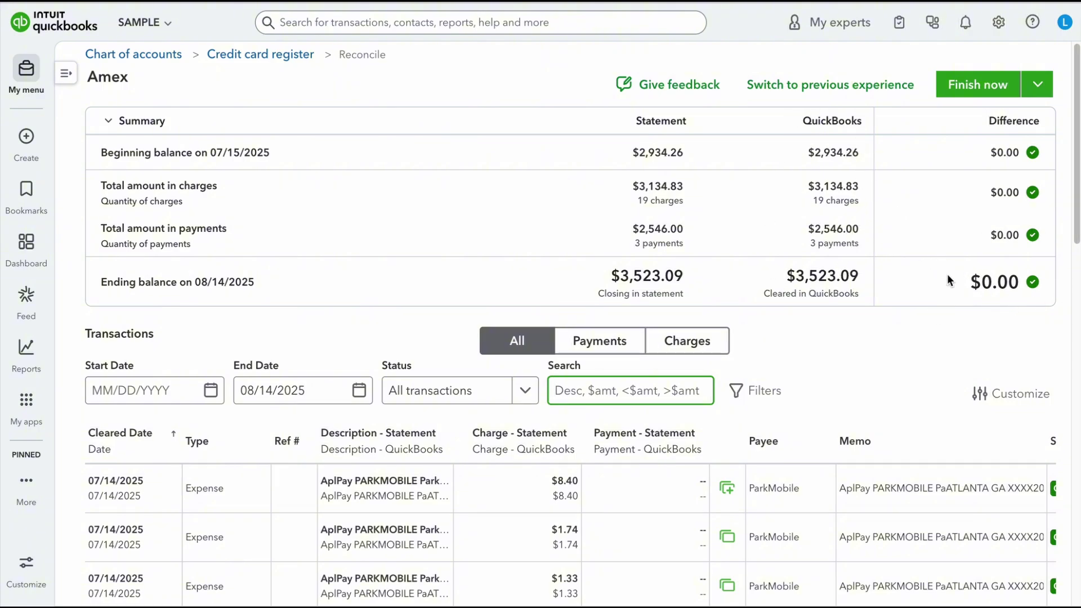
Step: Review the matched Amex transactions and finish the reconciliation at a $0.00 difference
{"action": "scroll", "coordinate": [899, 295], "scroll_direction": "down", "scroll_amount": 1}
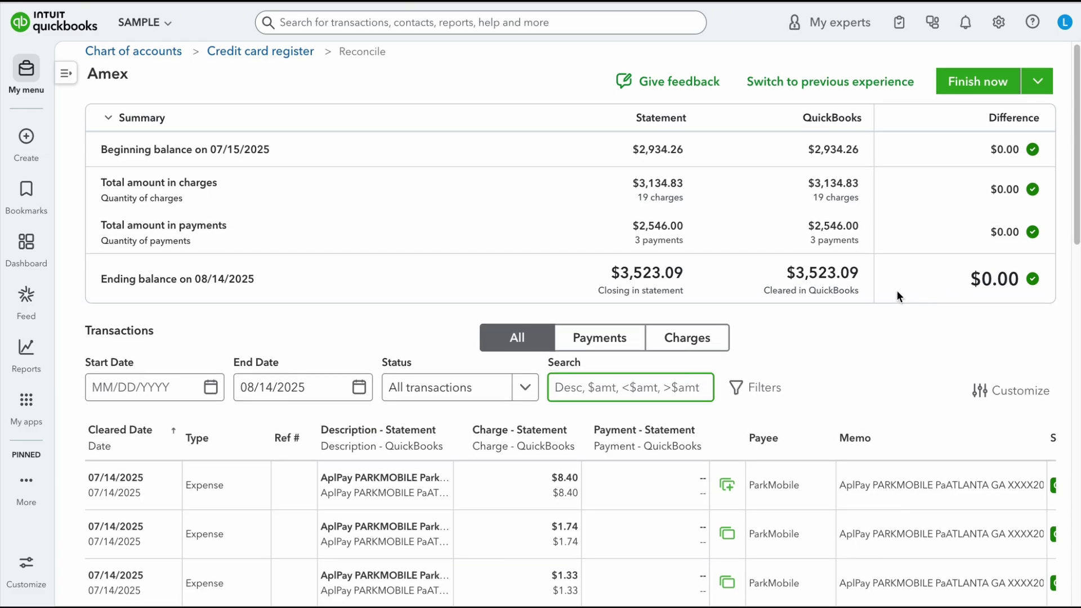
{"action": "scroll", "coordinate": [835, 345], "scroll_direction": "down", "scroll_amount": 15}
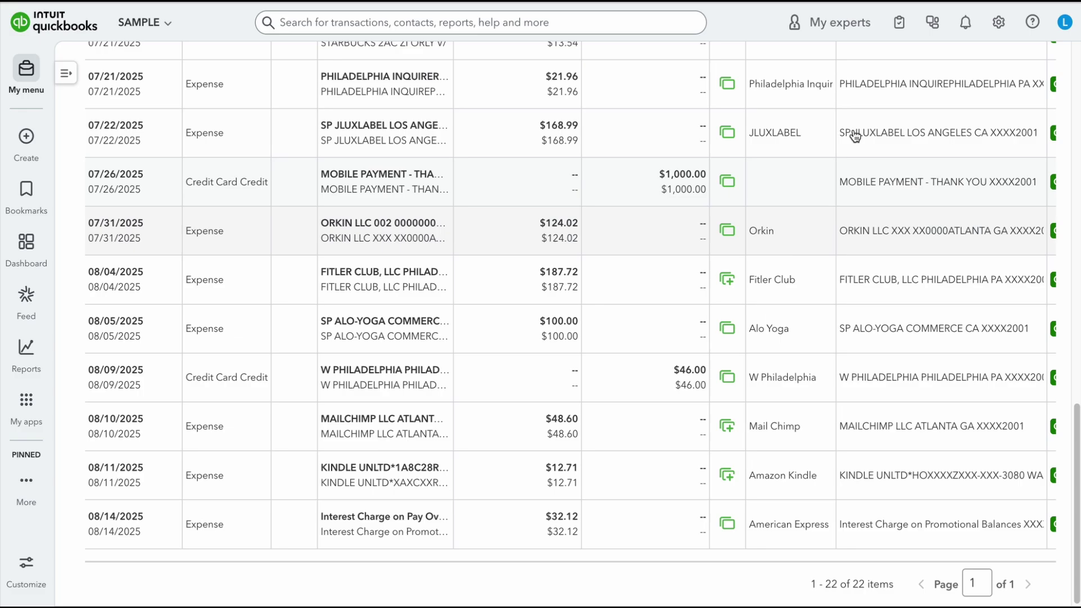
{"action": "scroll", "coordinate": [861, 198], "scroll_direction": "up", "scroll_amount": 15}
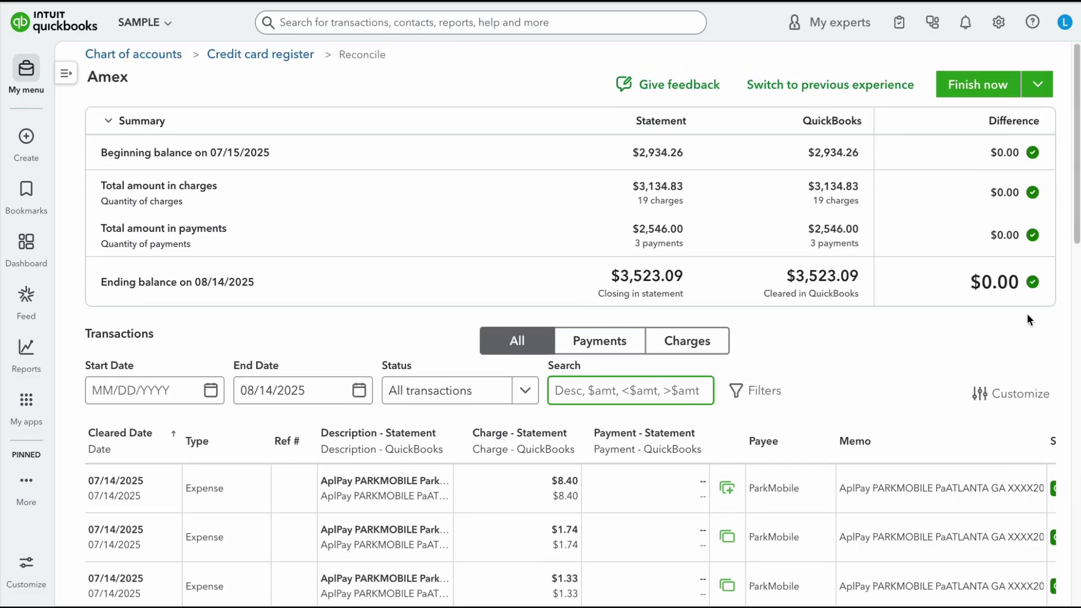
{"action": "scroll", "coordinate": [979, 261], "scroll_direction": "down", "scroll_amount": 15}
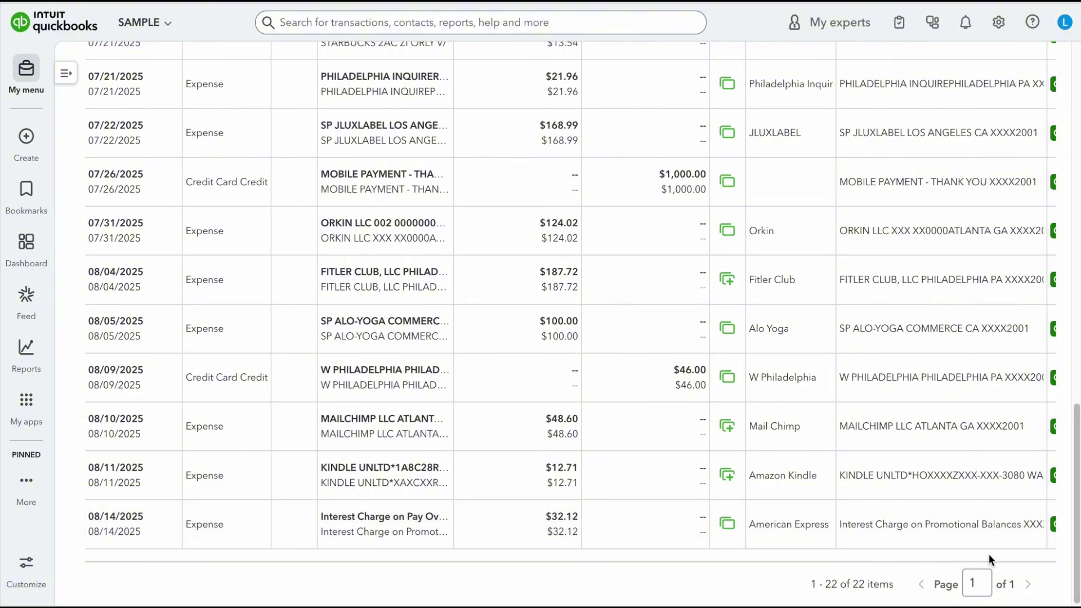
{"action": "scroll", "coordinate": [1030, 428], "scroll_direction": "up", "scroll_amount": 15}
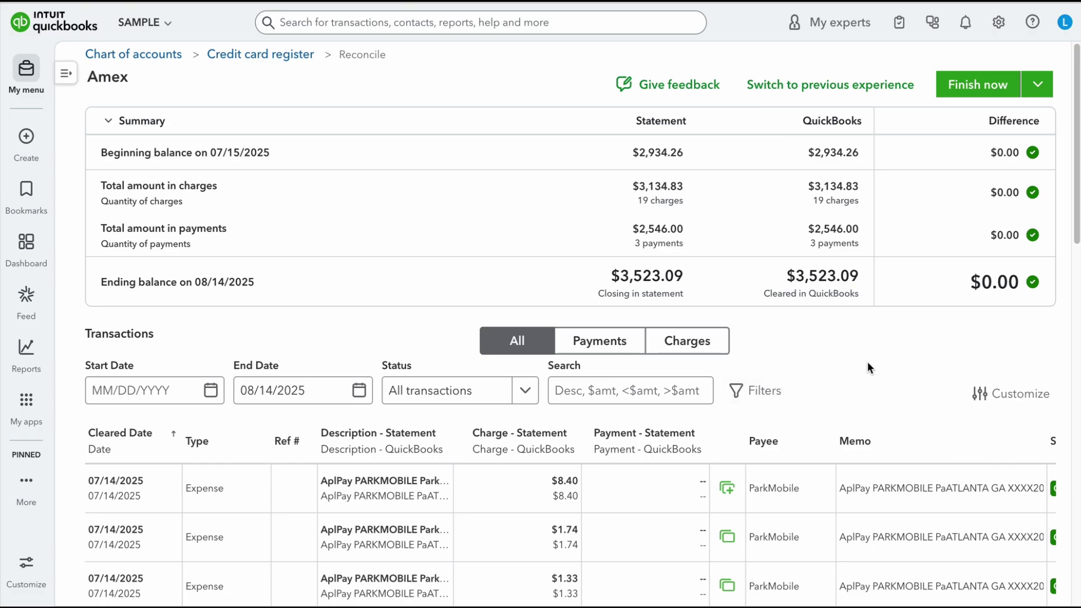
{"action": "left_click", "coordinate": [981, 89]}
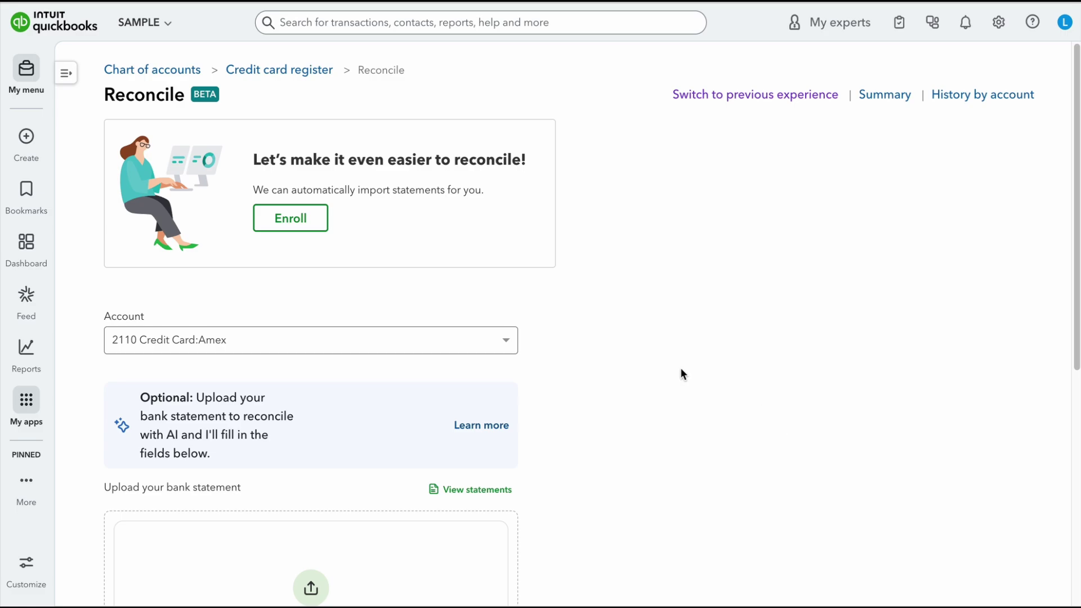
{"action": "scroll", "coordinate": [681, 368], "scroll_direction": "down", "scroll_amount": 2}
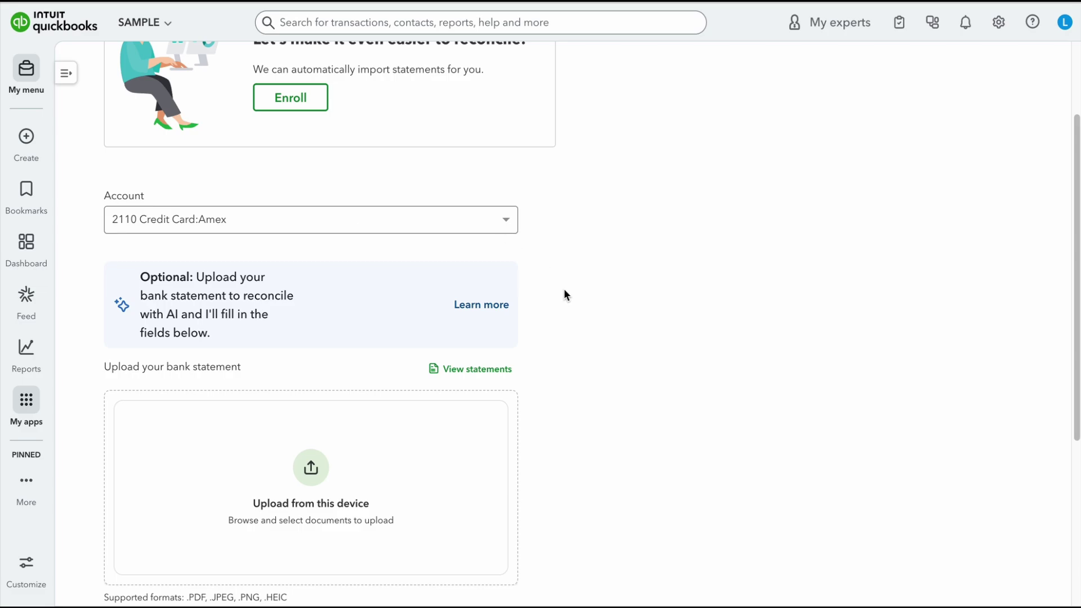
{"action": "scroll", "coordinate": [566, 294], "scroll_direction": "down", "scroll_amount": 1}
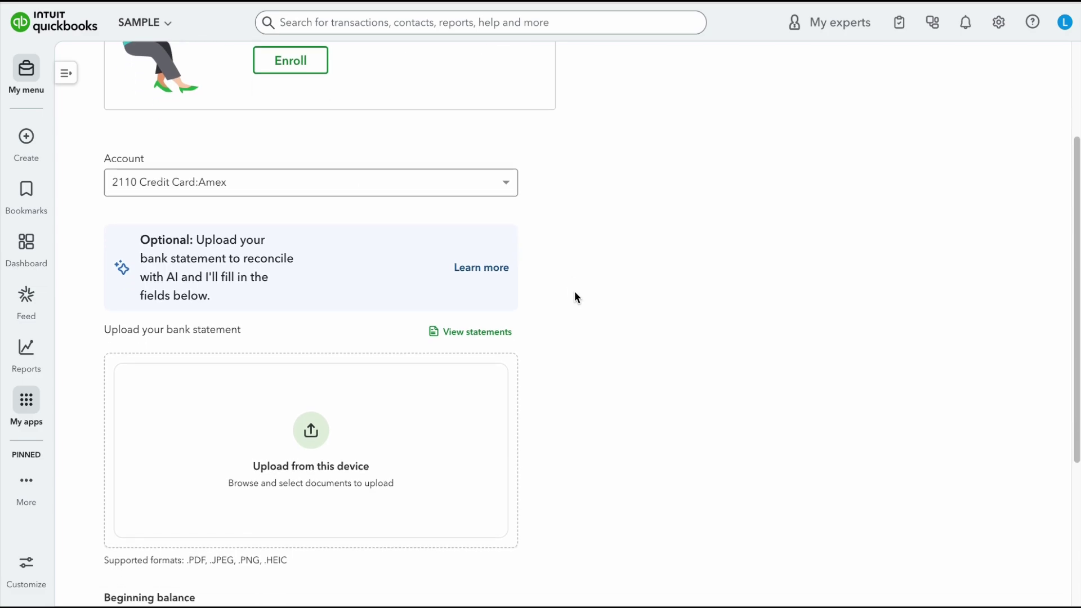